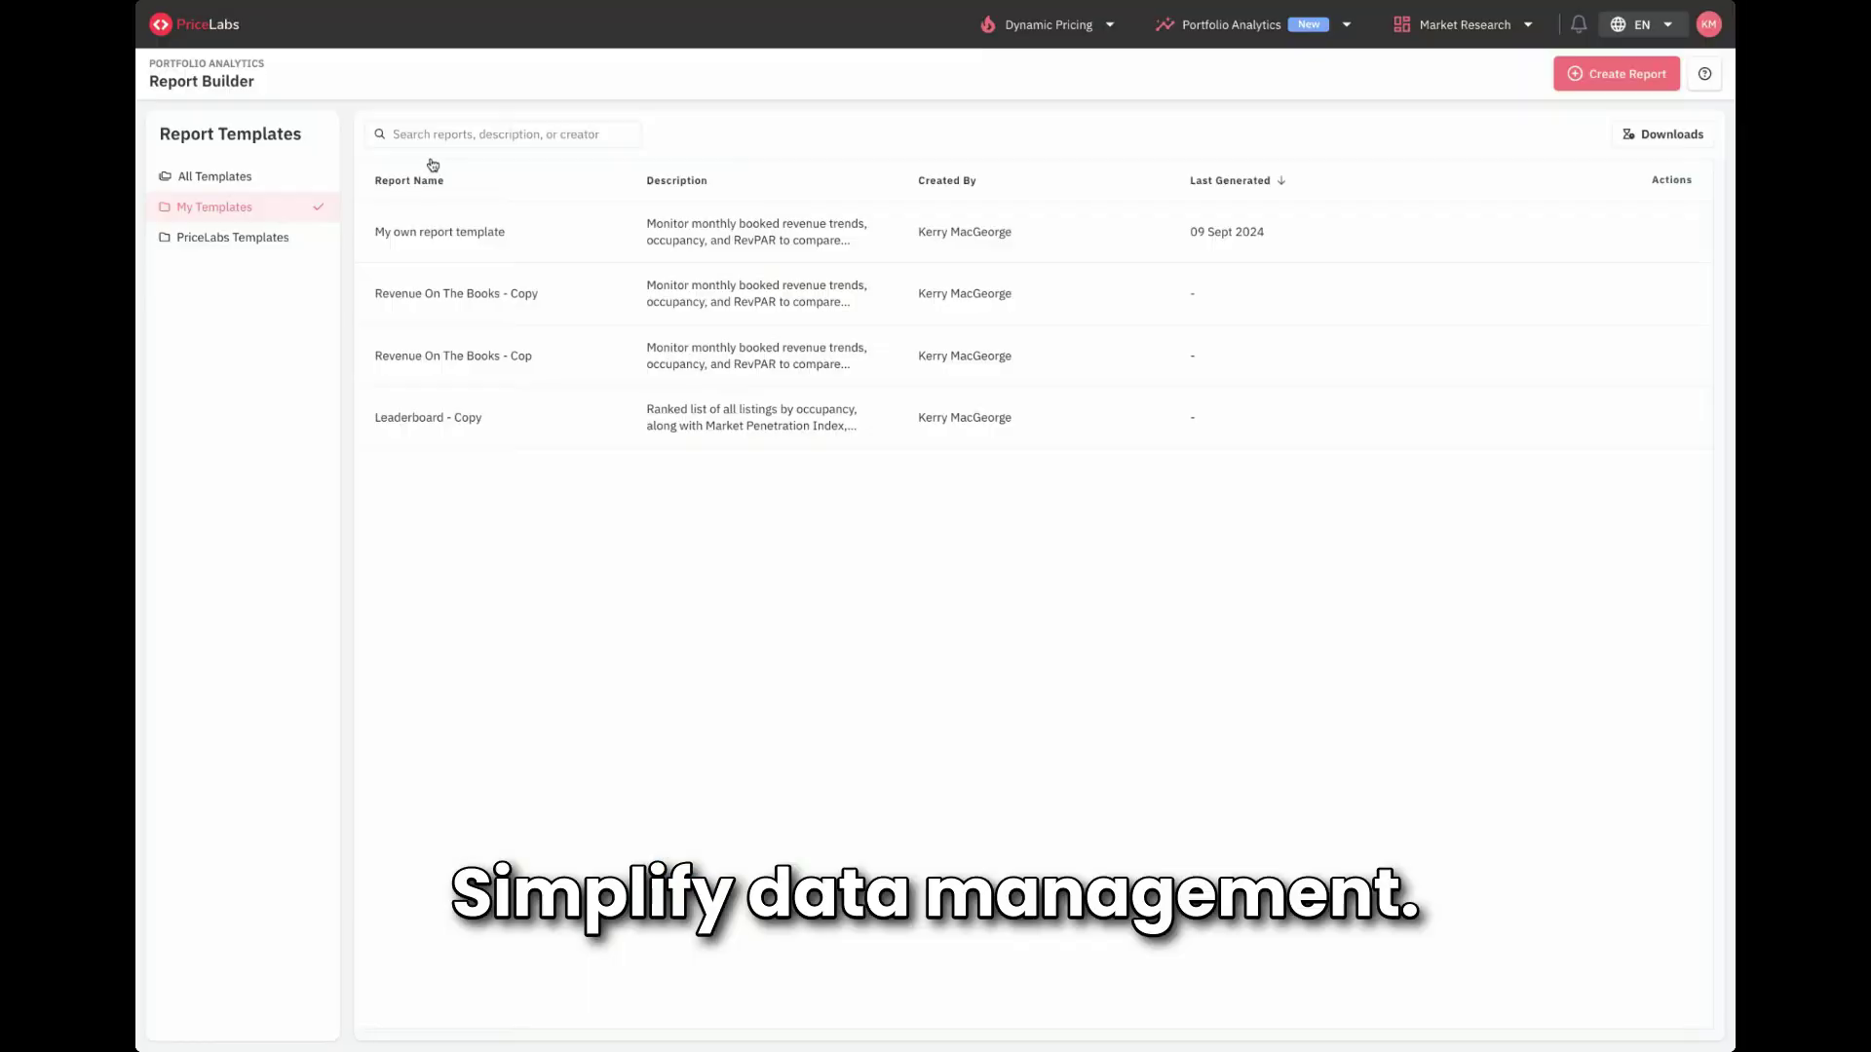
Step: Open the Revenue On The Books template, sort by Total Revenue LY descending, and duplicate it for editing
left_click(288, 246)
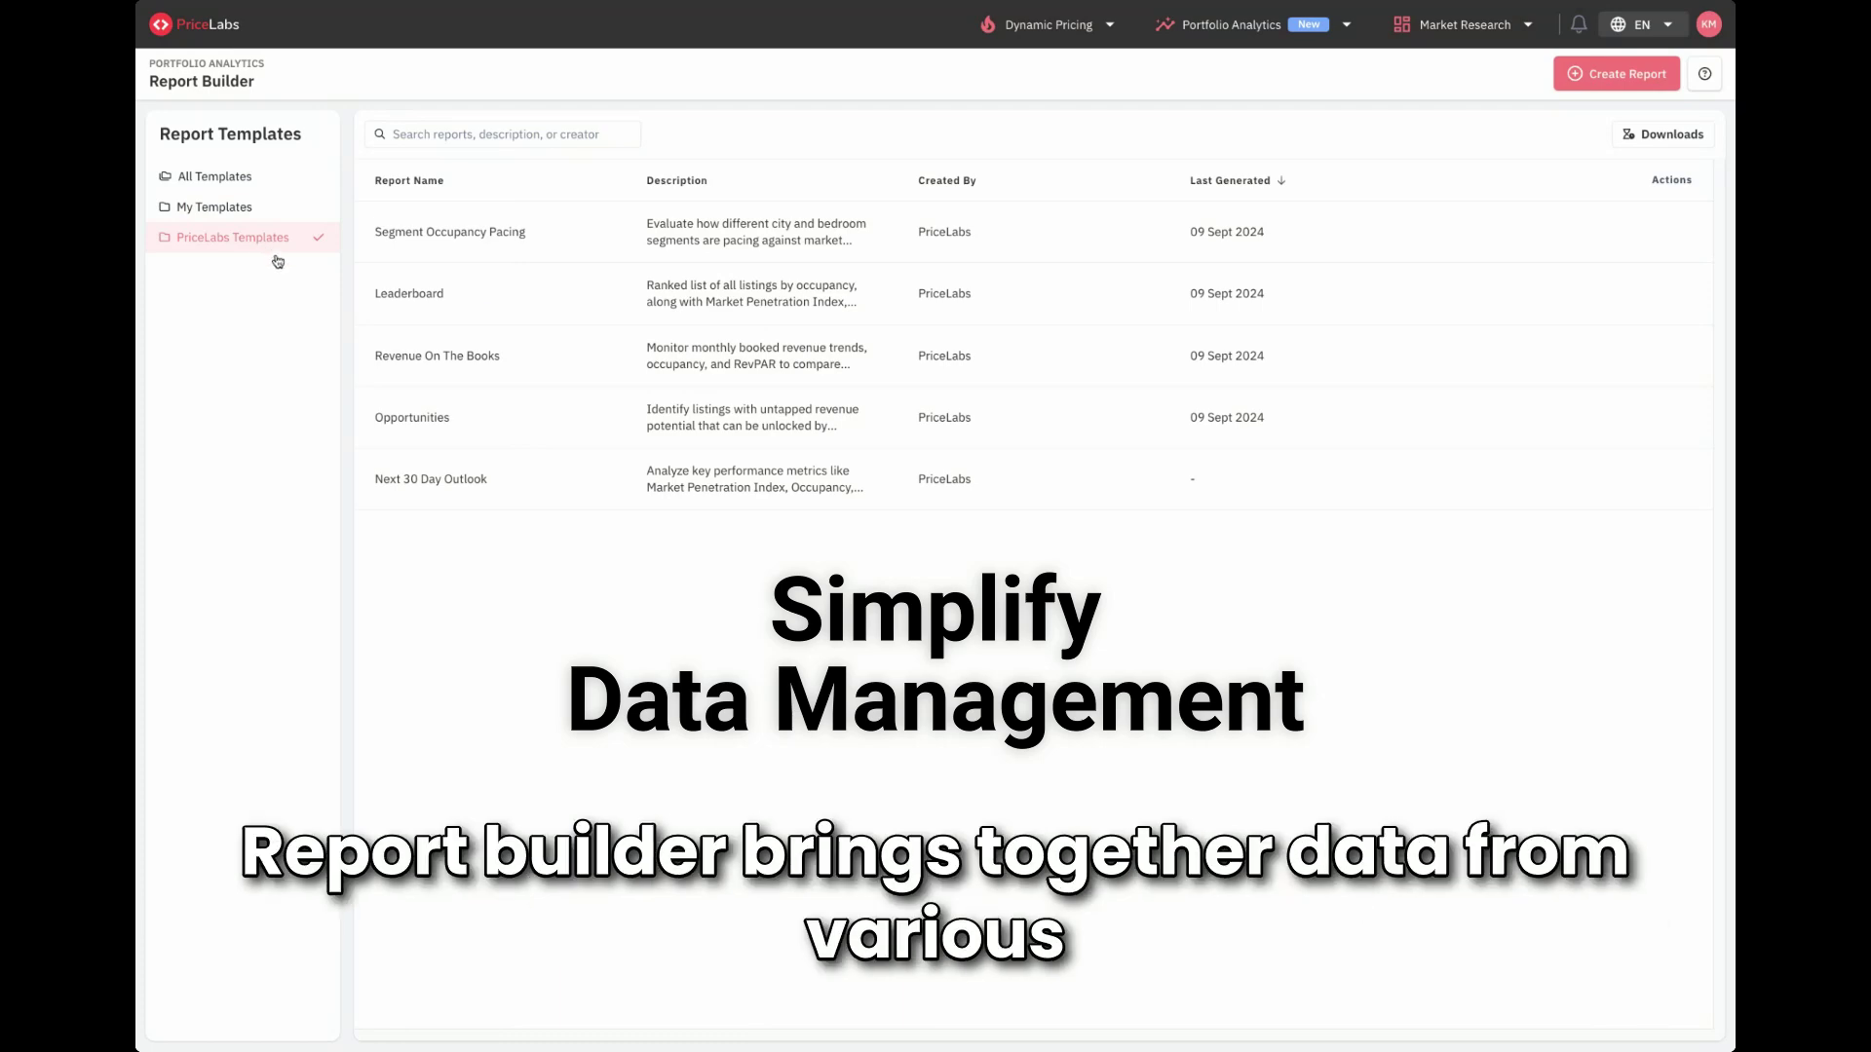
left_click(682, 356)
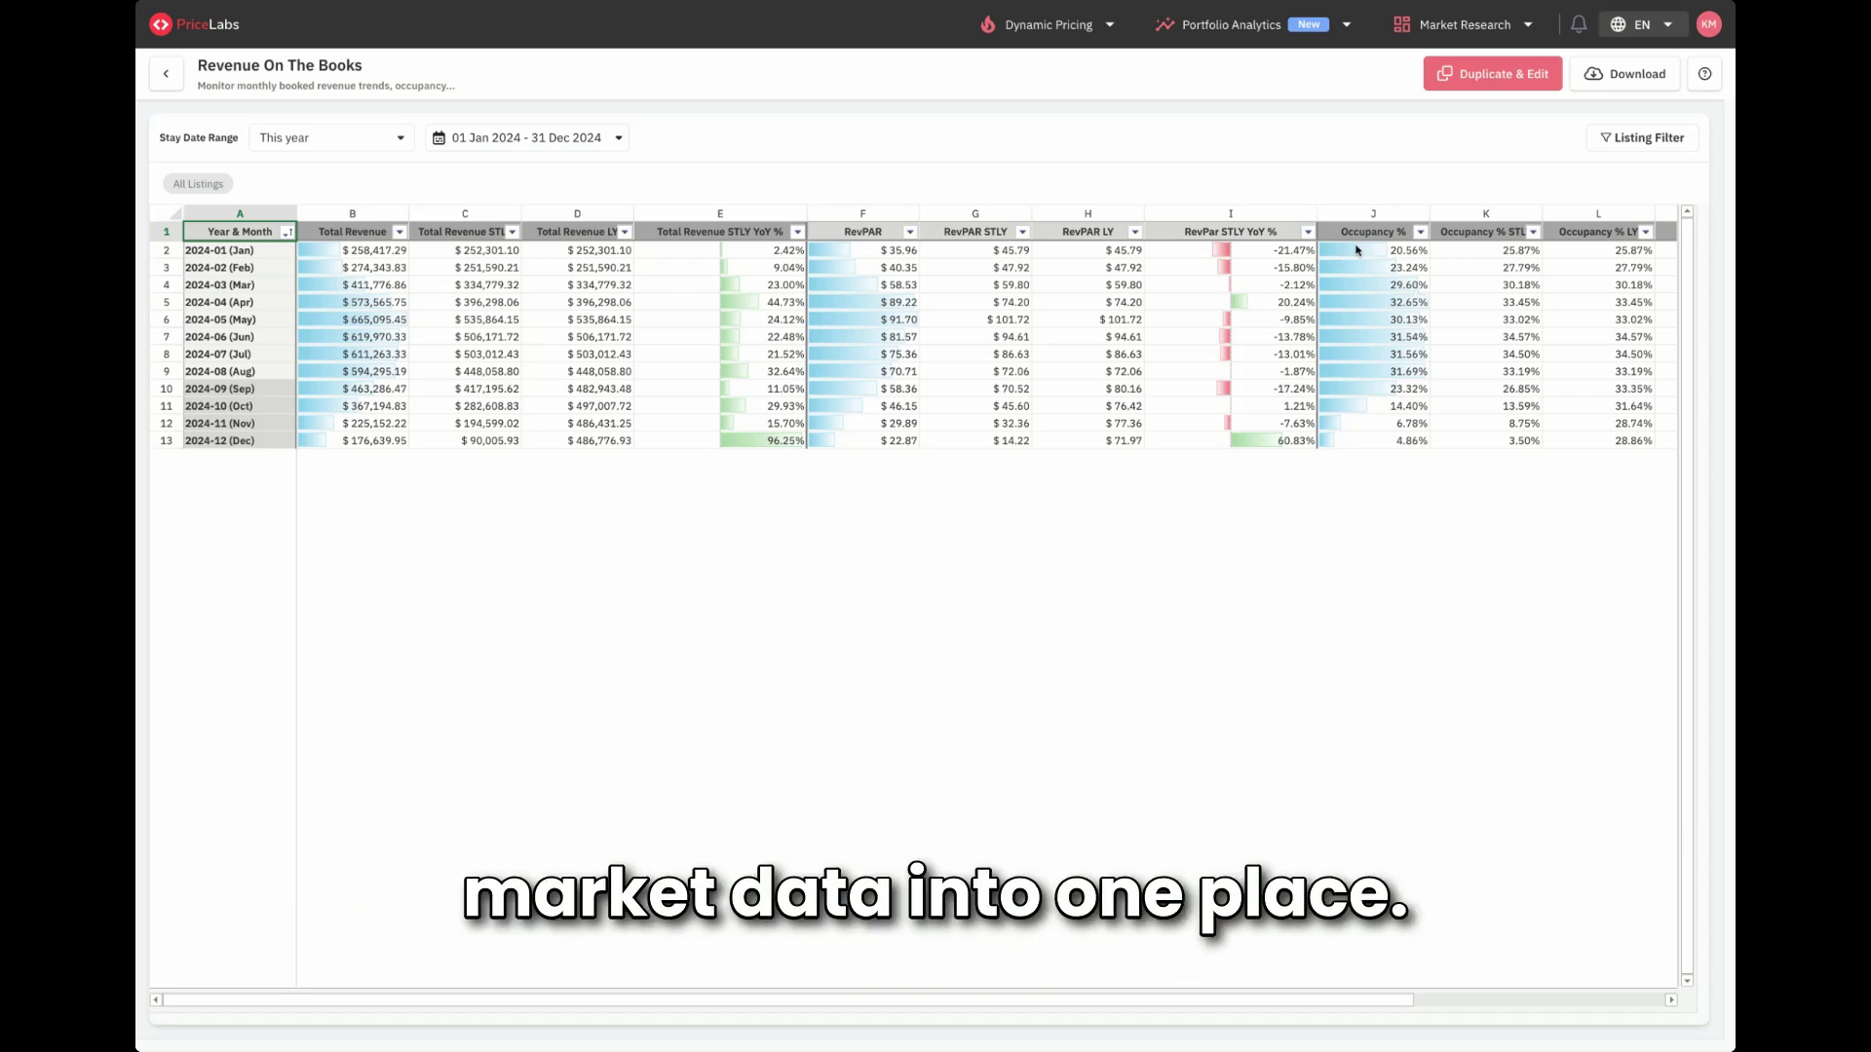
left_click(622, 233)
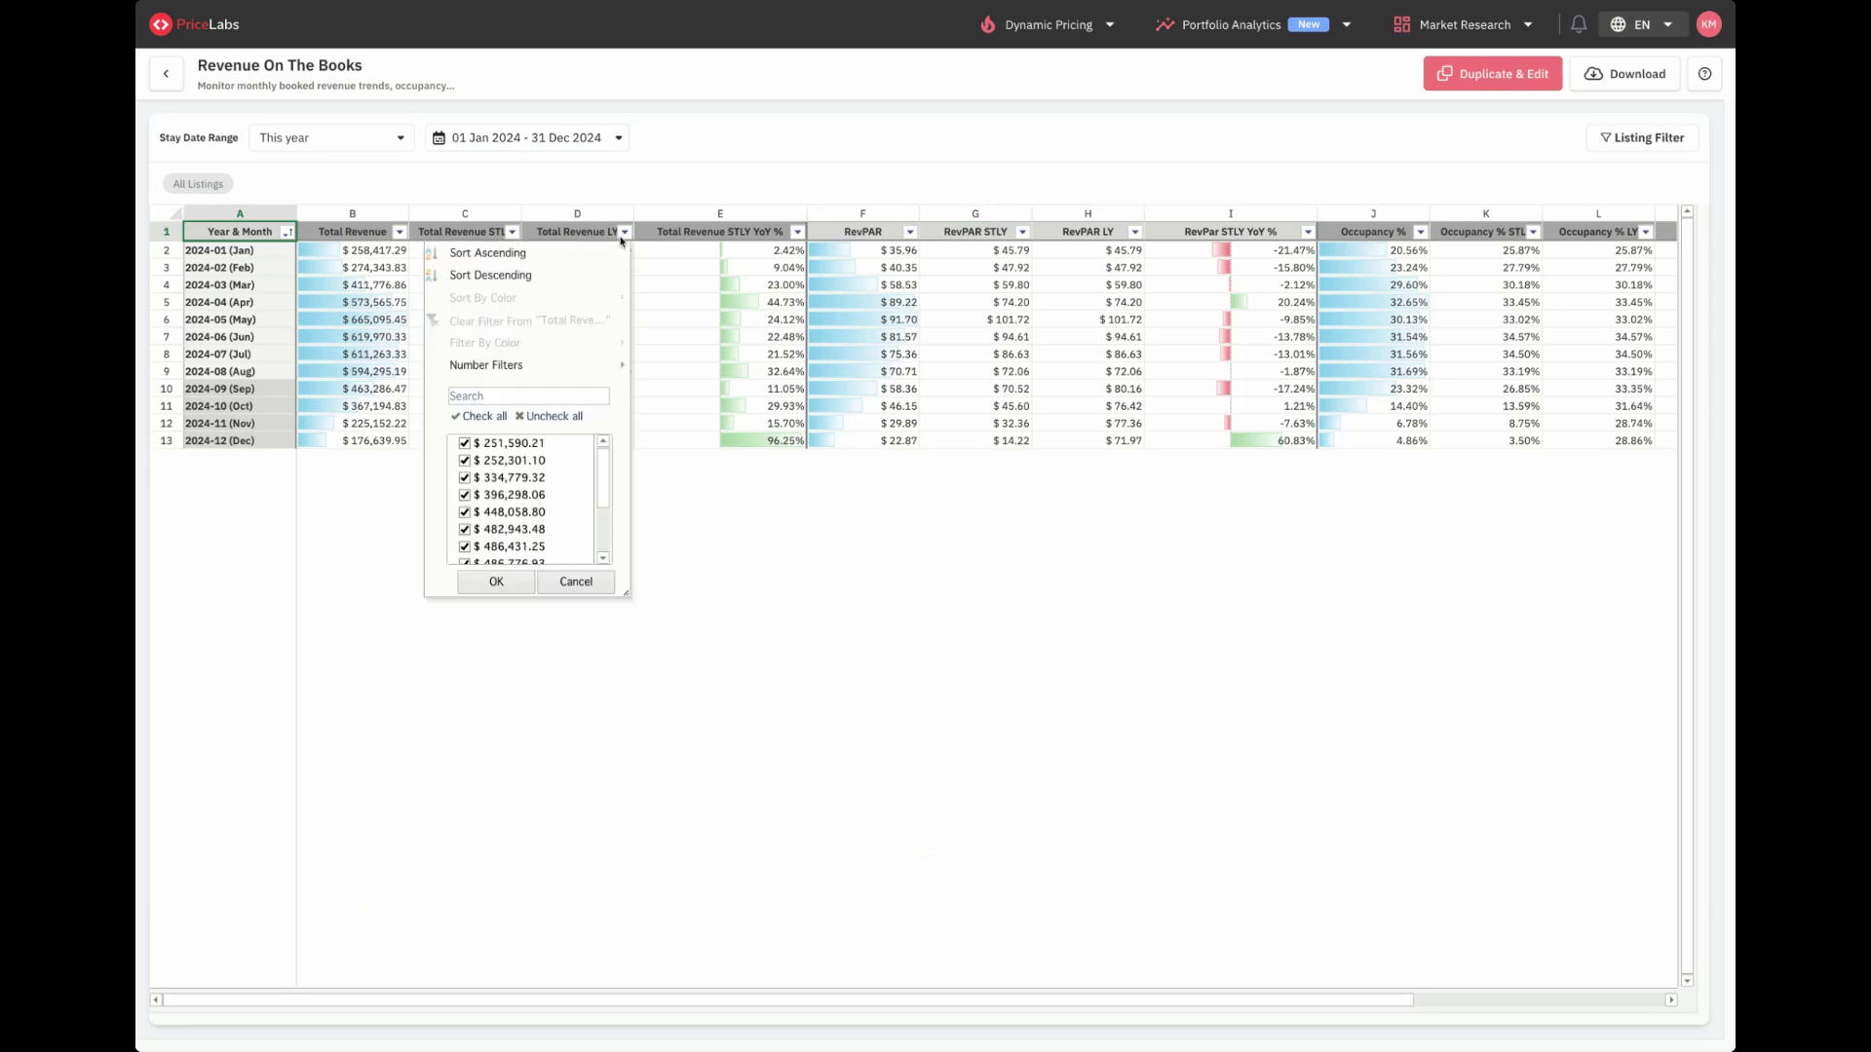
left_click(577, 280)
left_click(1500, 78)
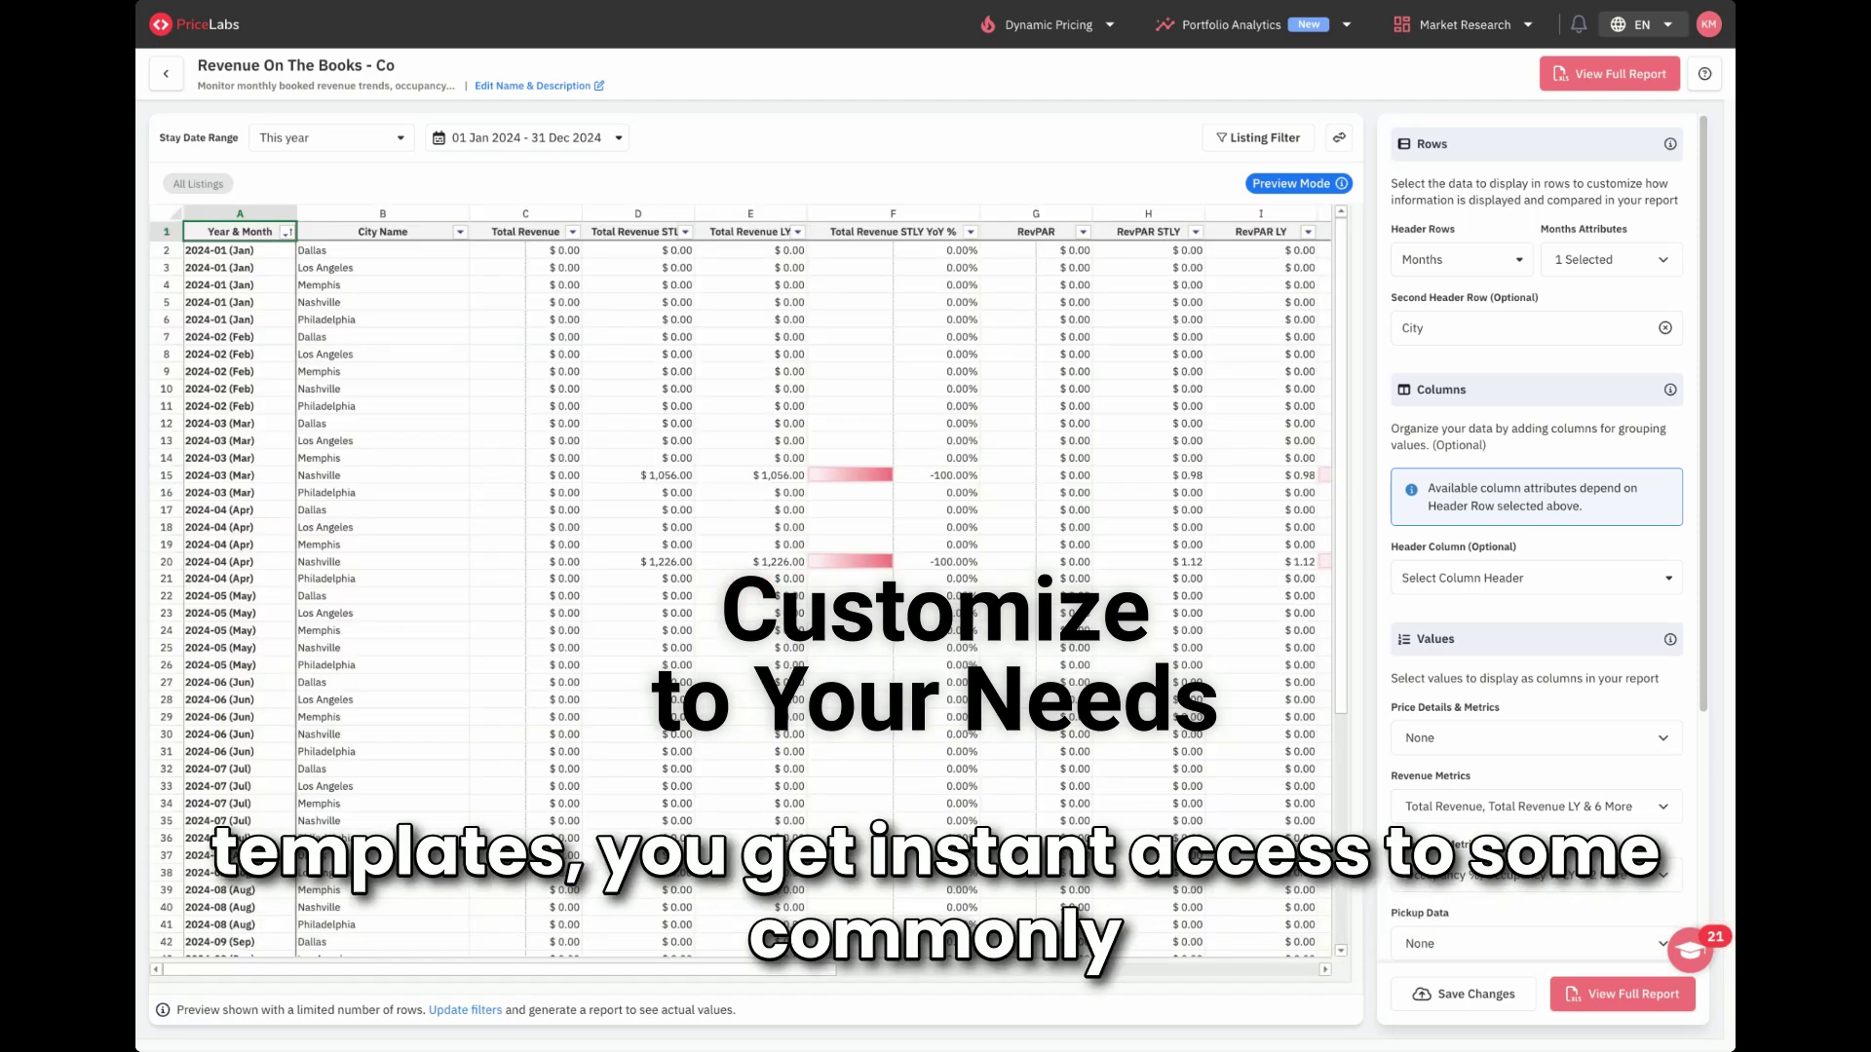
Step: Change the copy's Header Rows grouping to City, giving one row per city
left_click(1459, 271)
left_click(1458, 282)
left_click(1457, 272)
left_click(1451, 389)
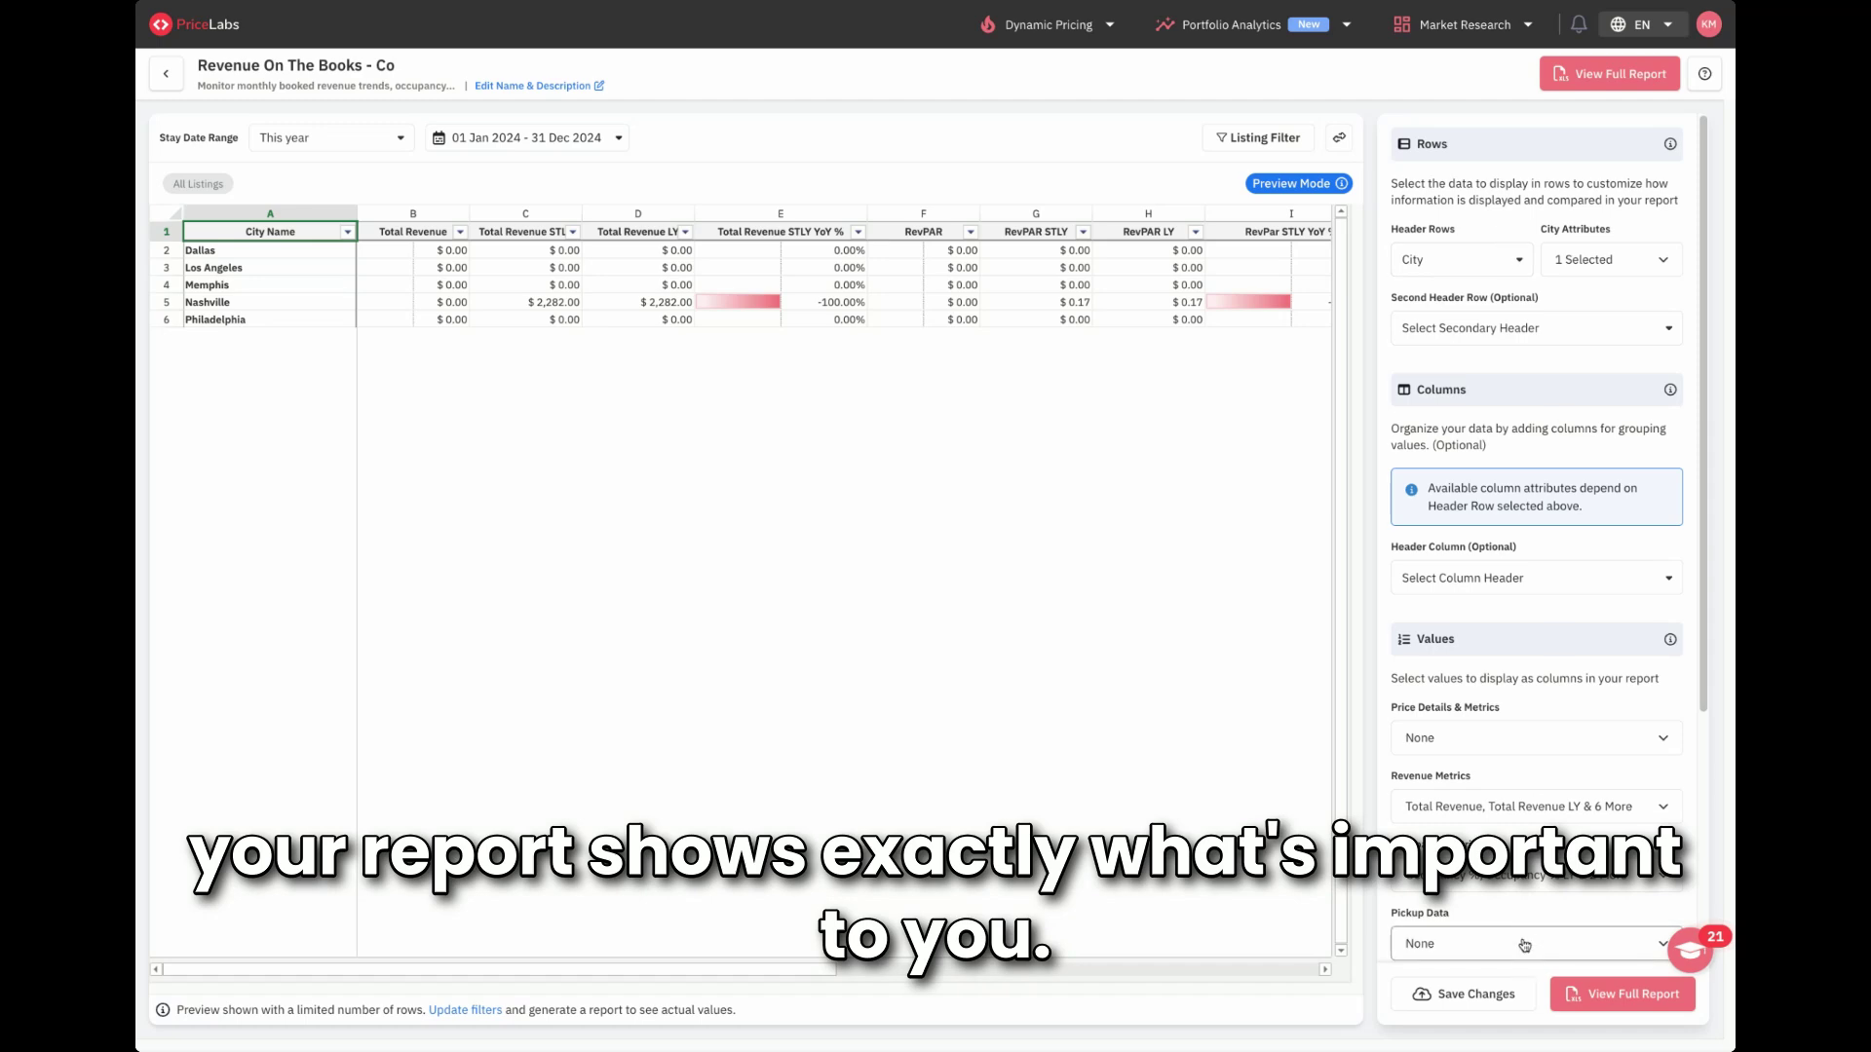
Step: Save the city report, return to the template list, and download a Revenue On The Books copy
left_click(1491, 995)
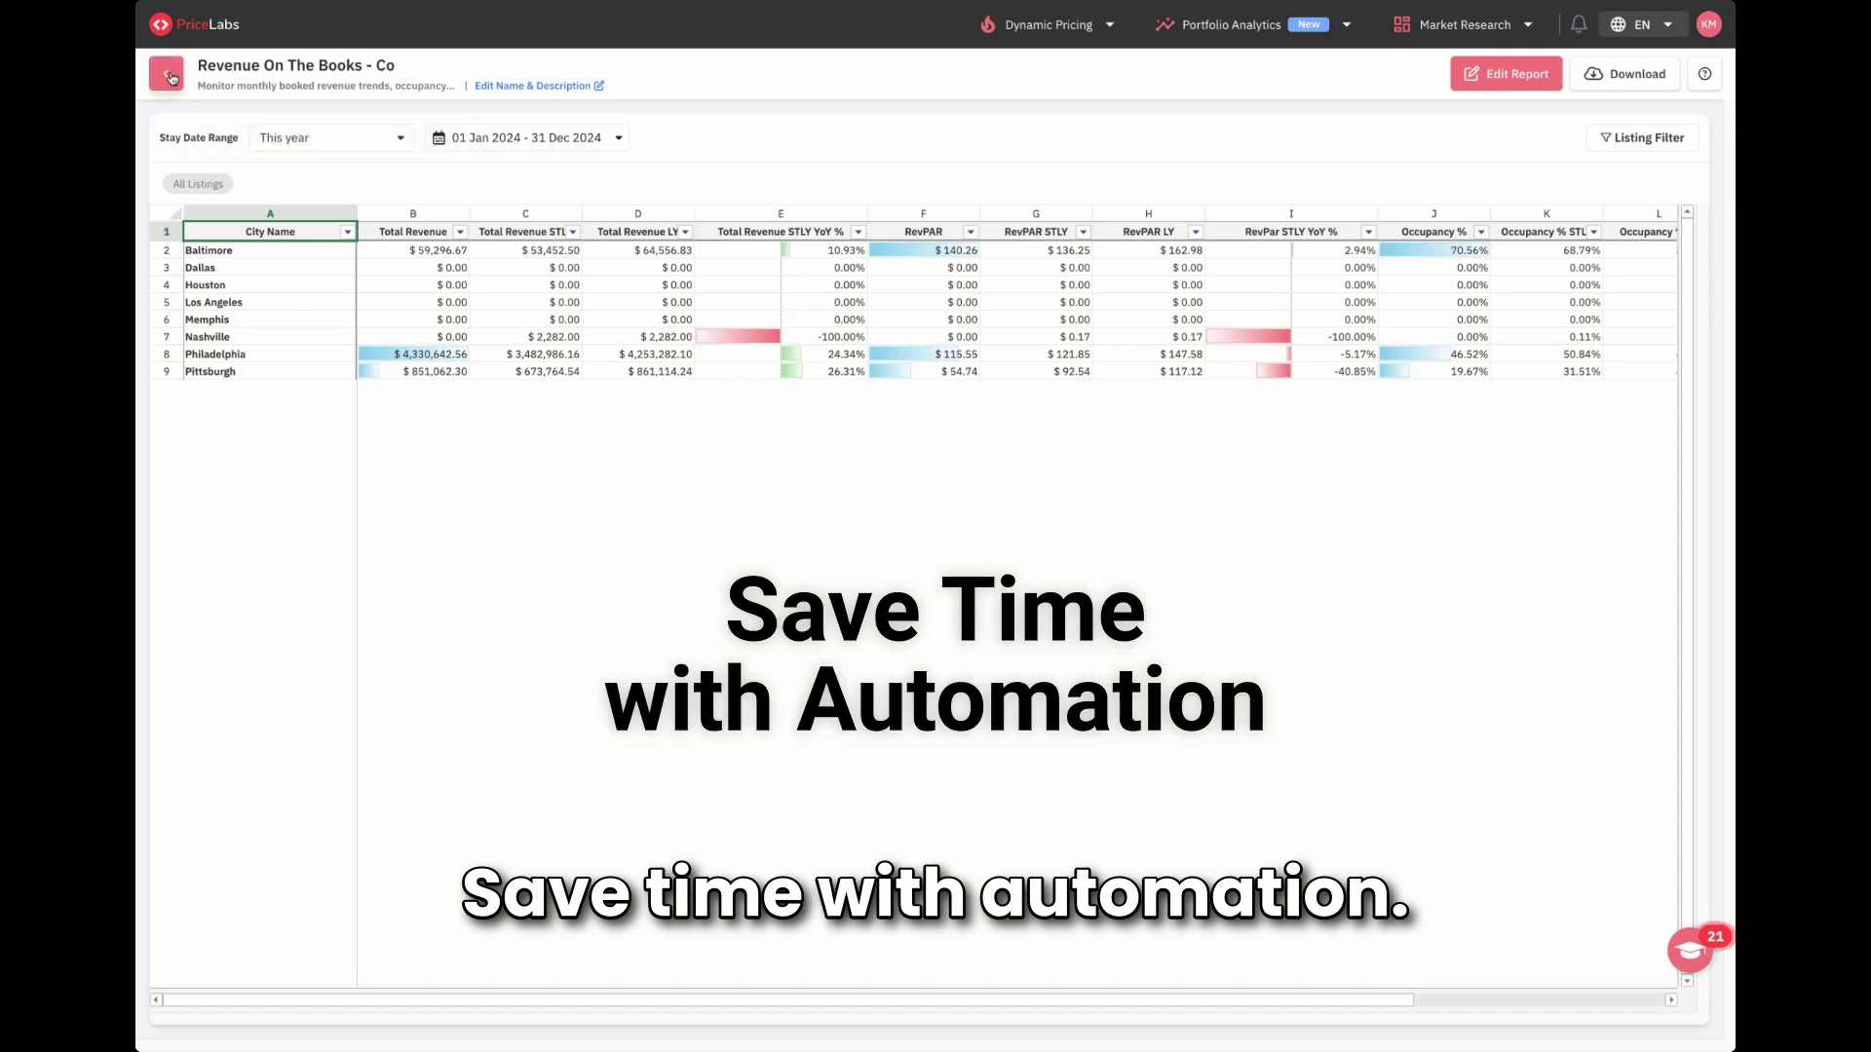
left_click(167, 75)
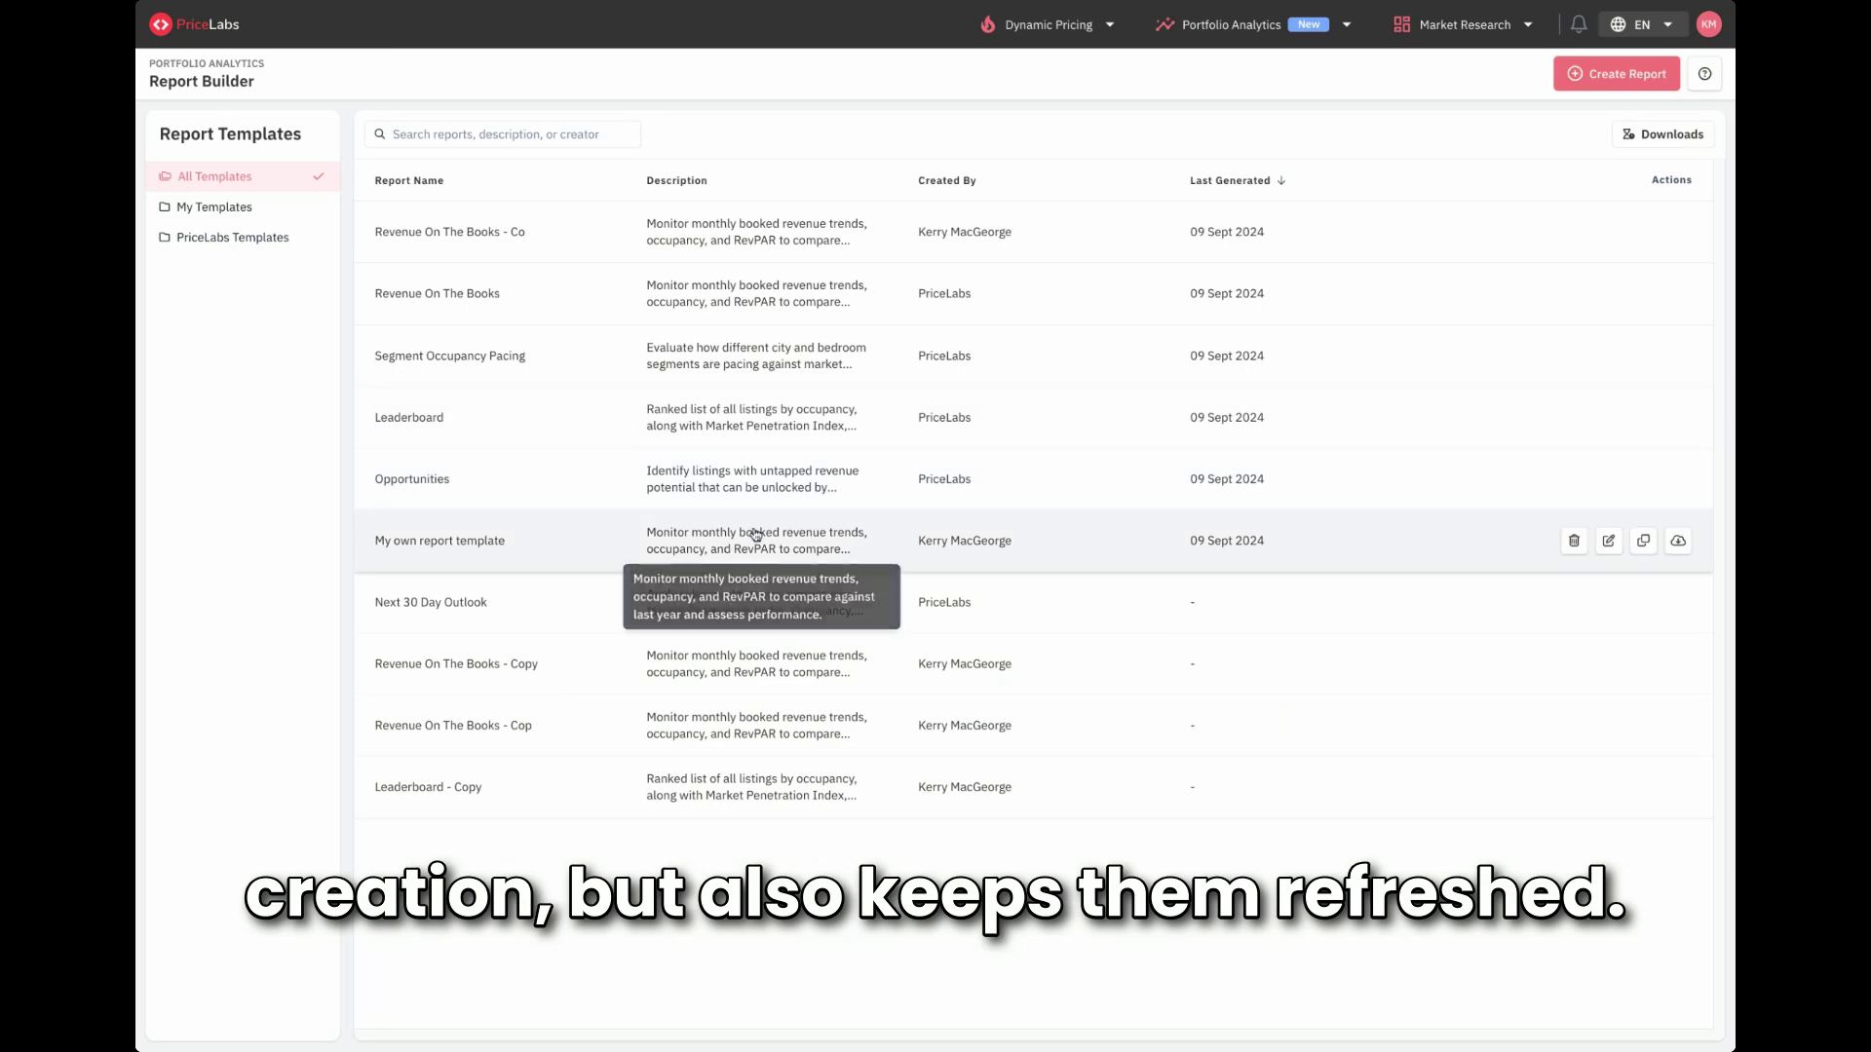
mouse_move(1361, 731)
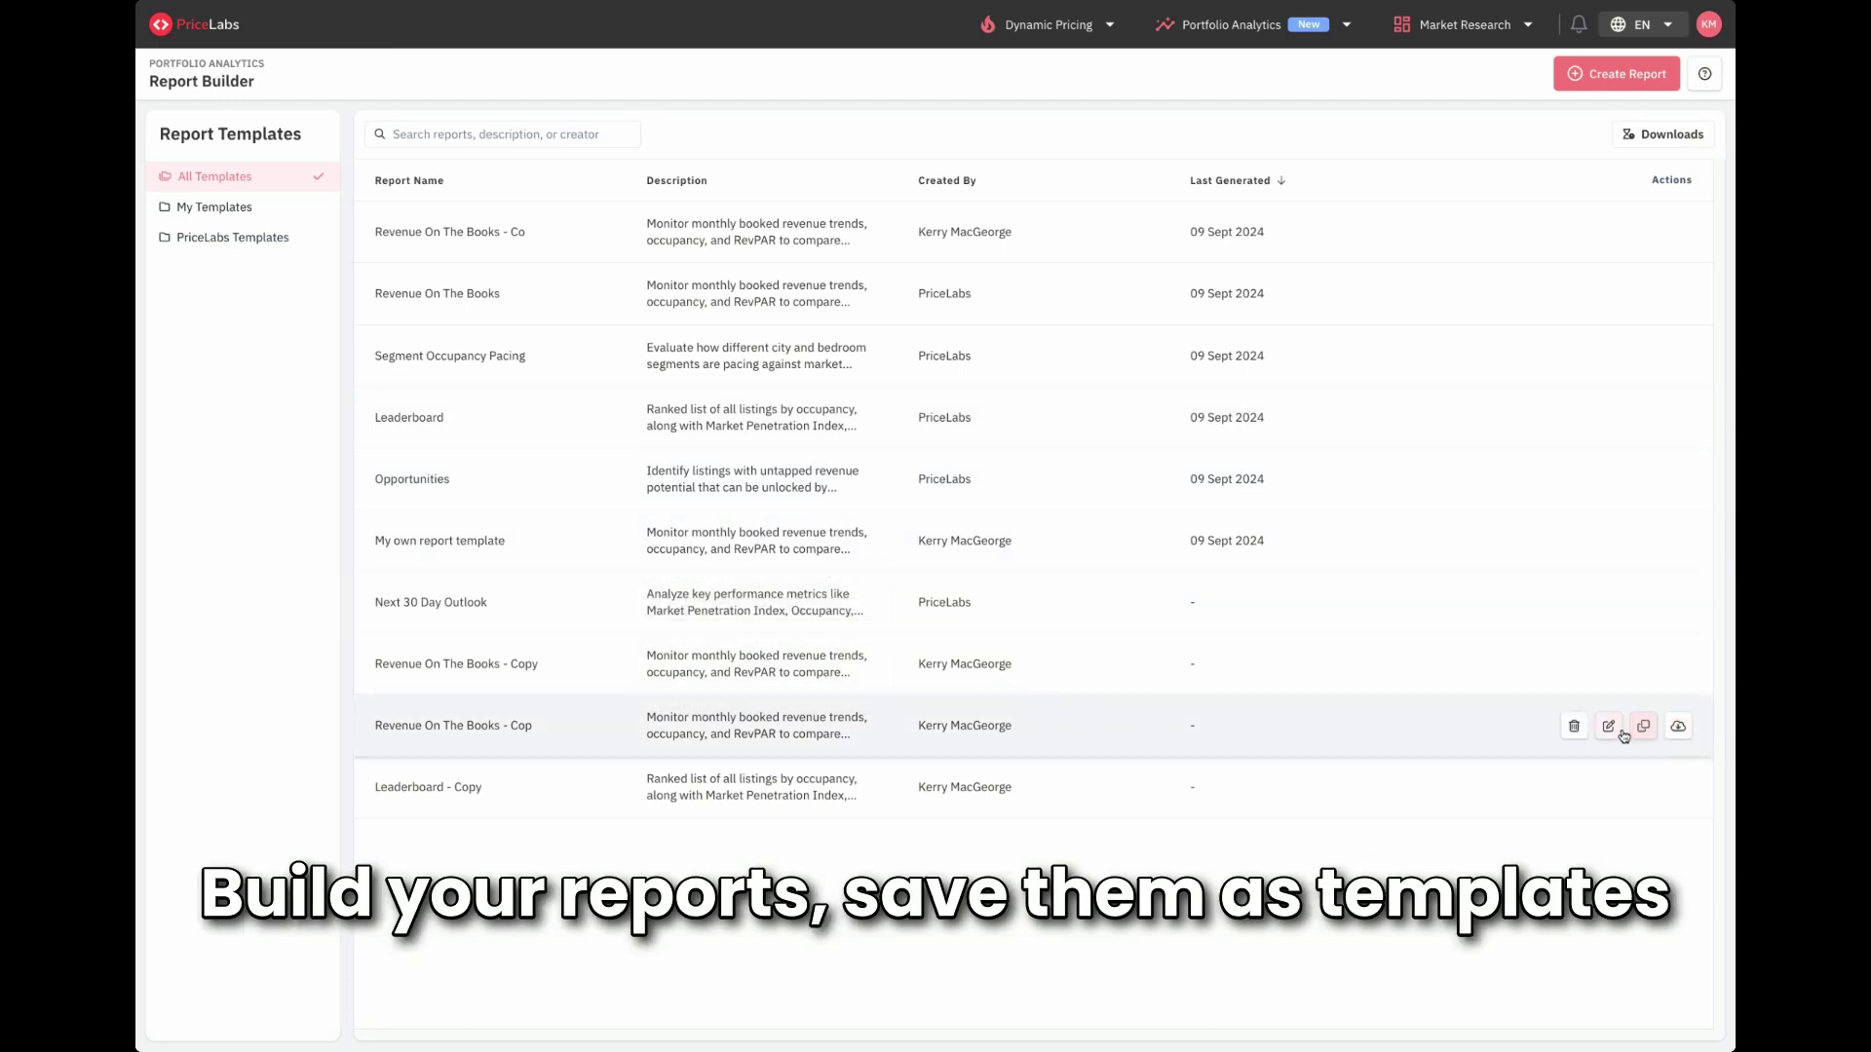
left_click(1676, 729)
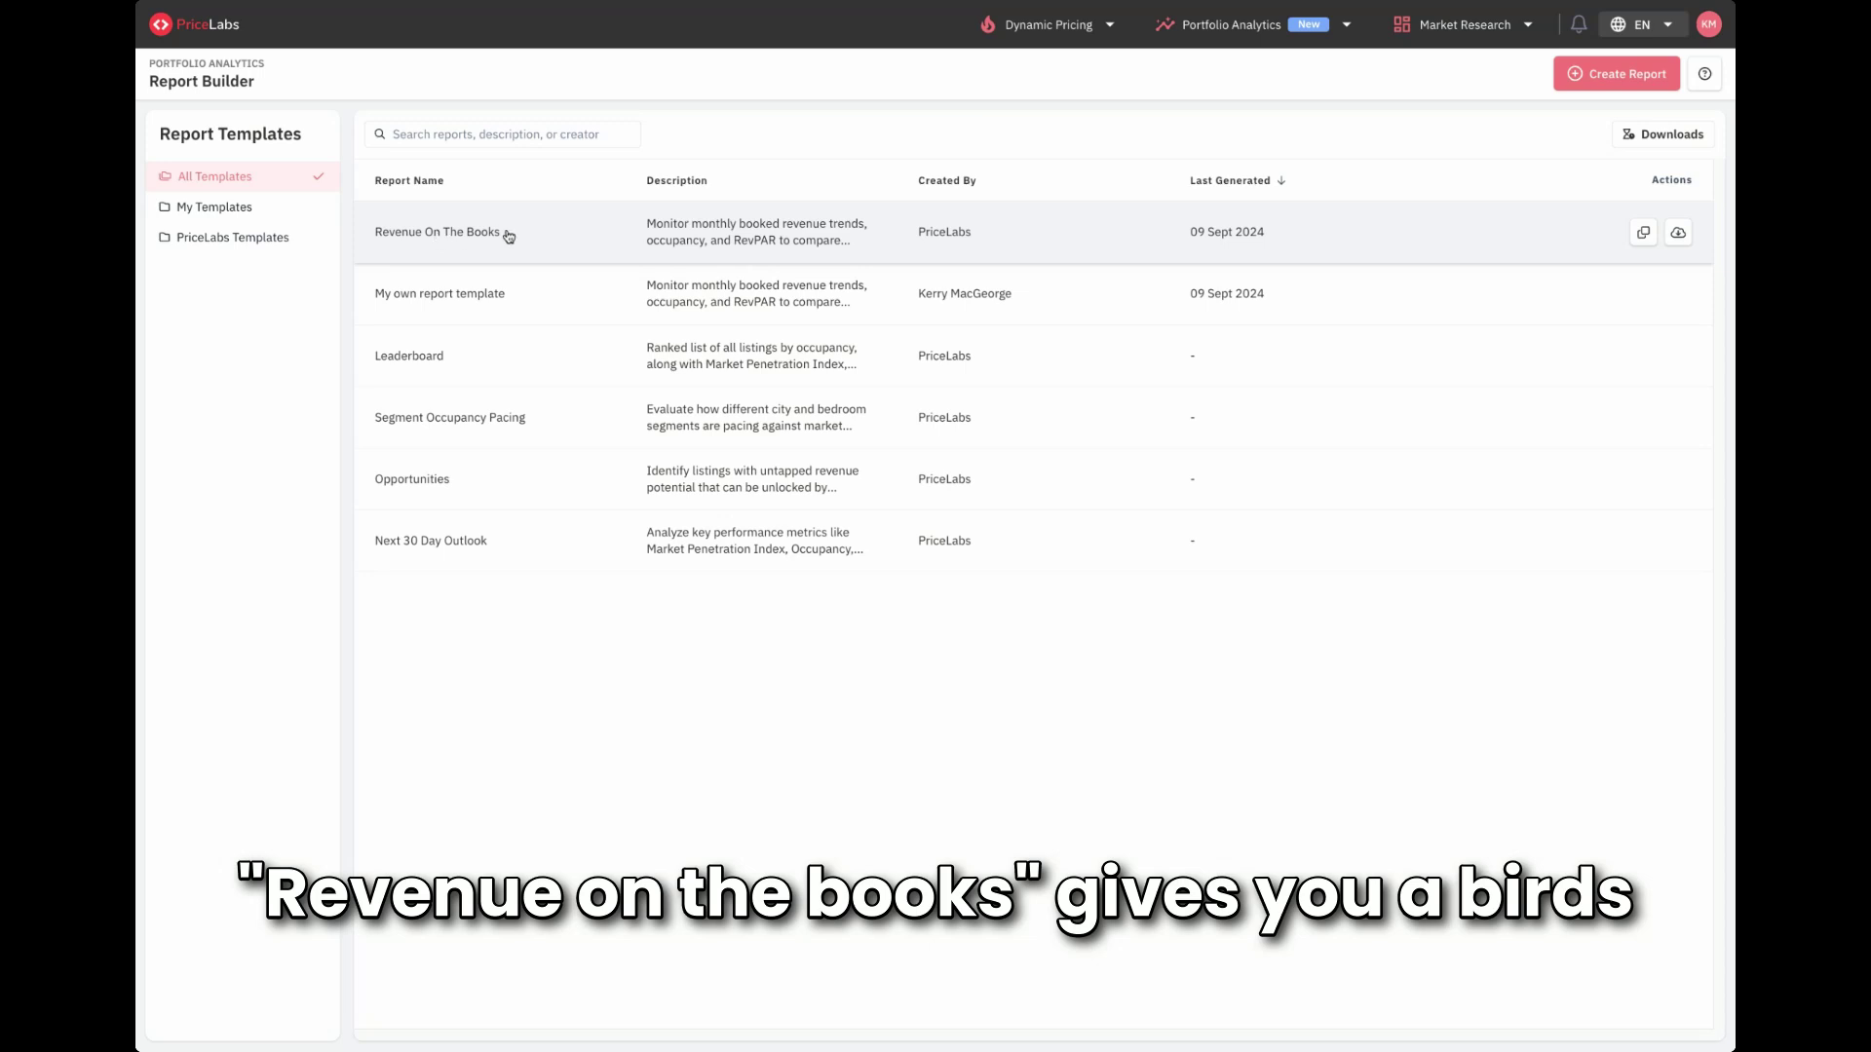
Step: Save Revenue On The Books as 'Revenue On The Books - Copy' and expand its Average Daily Rate (ADR) metrics
left_click(733, 242)
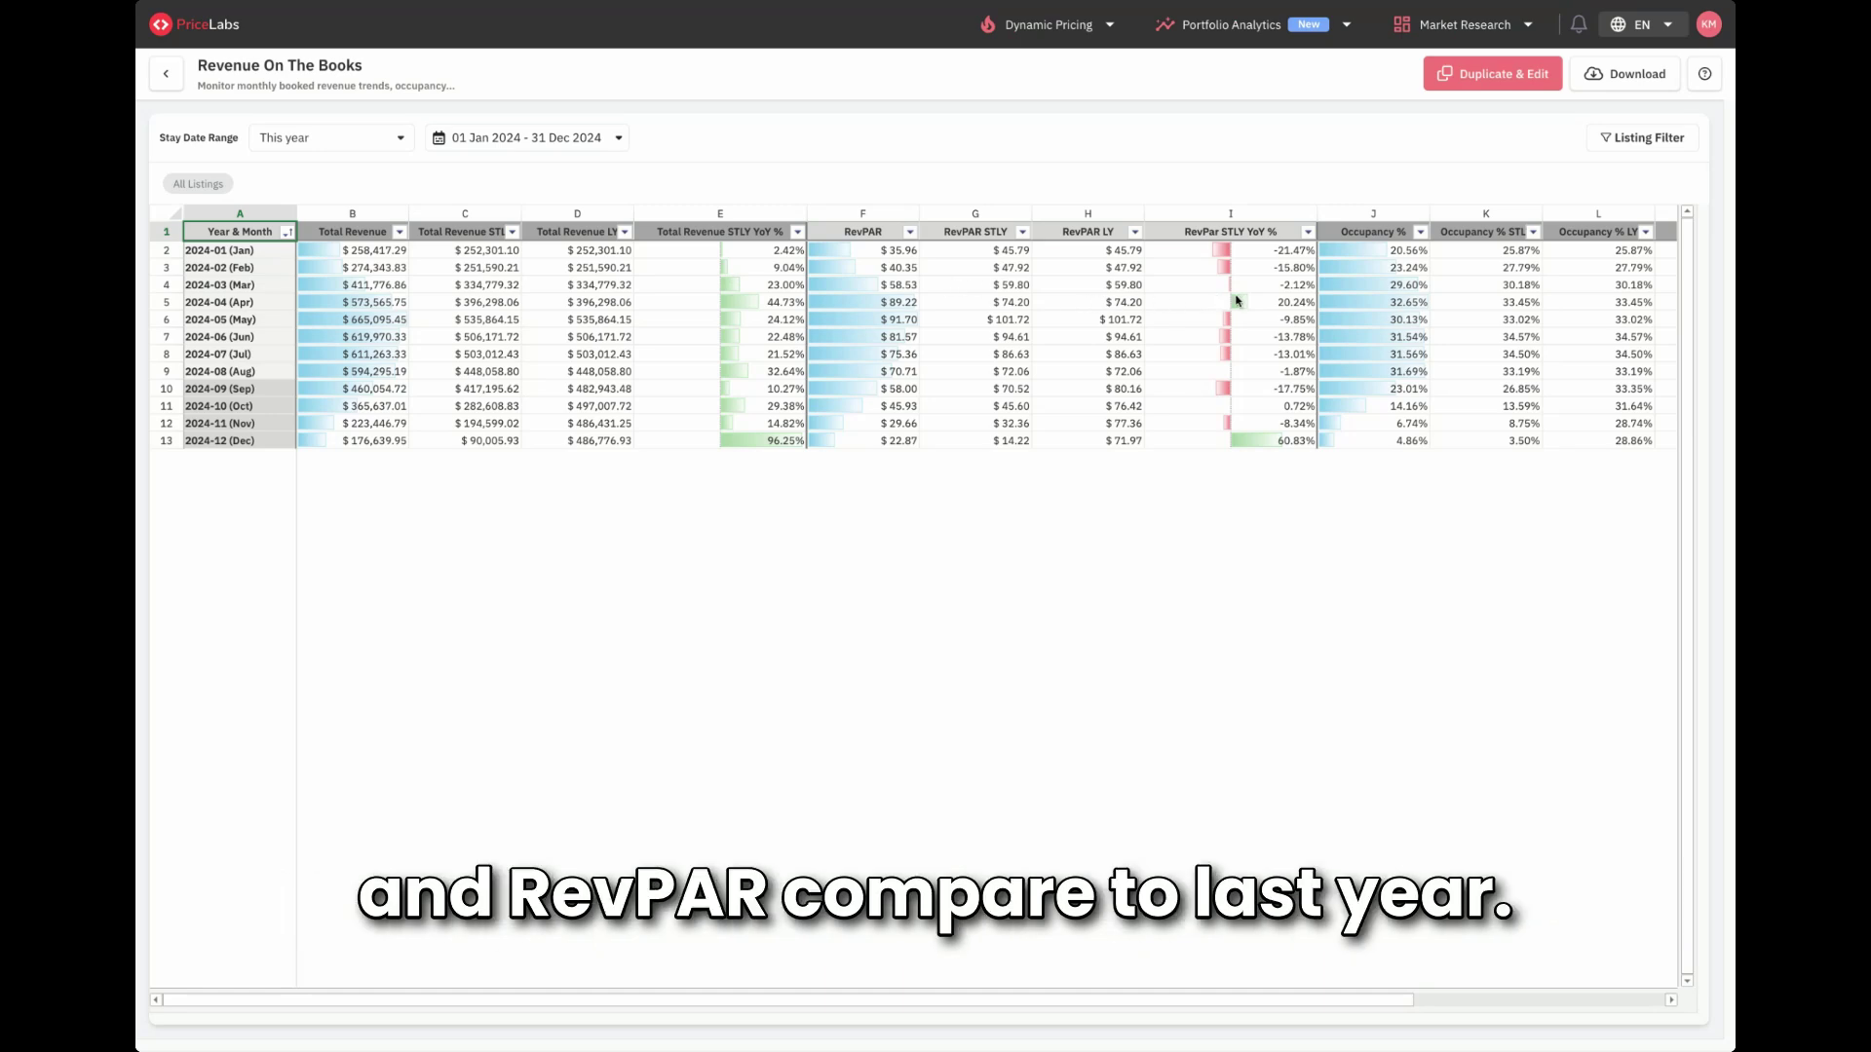
left_click(1496, 82)
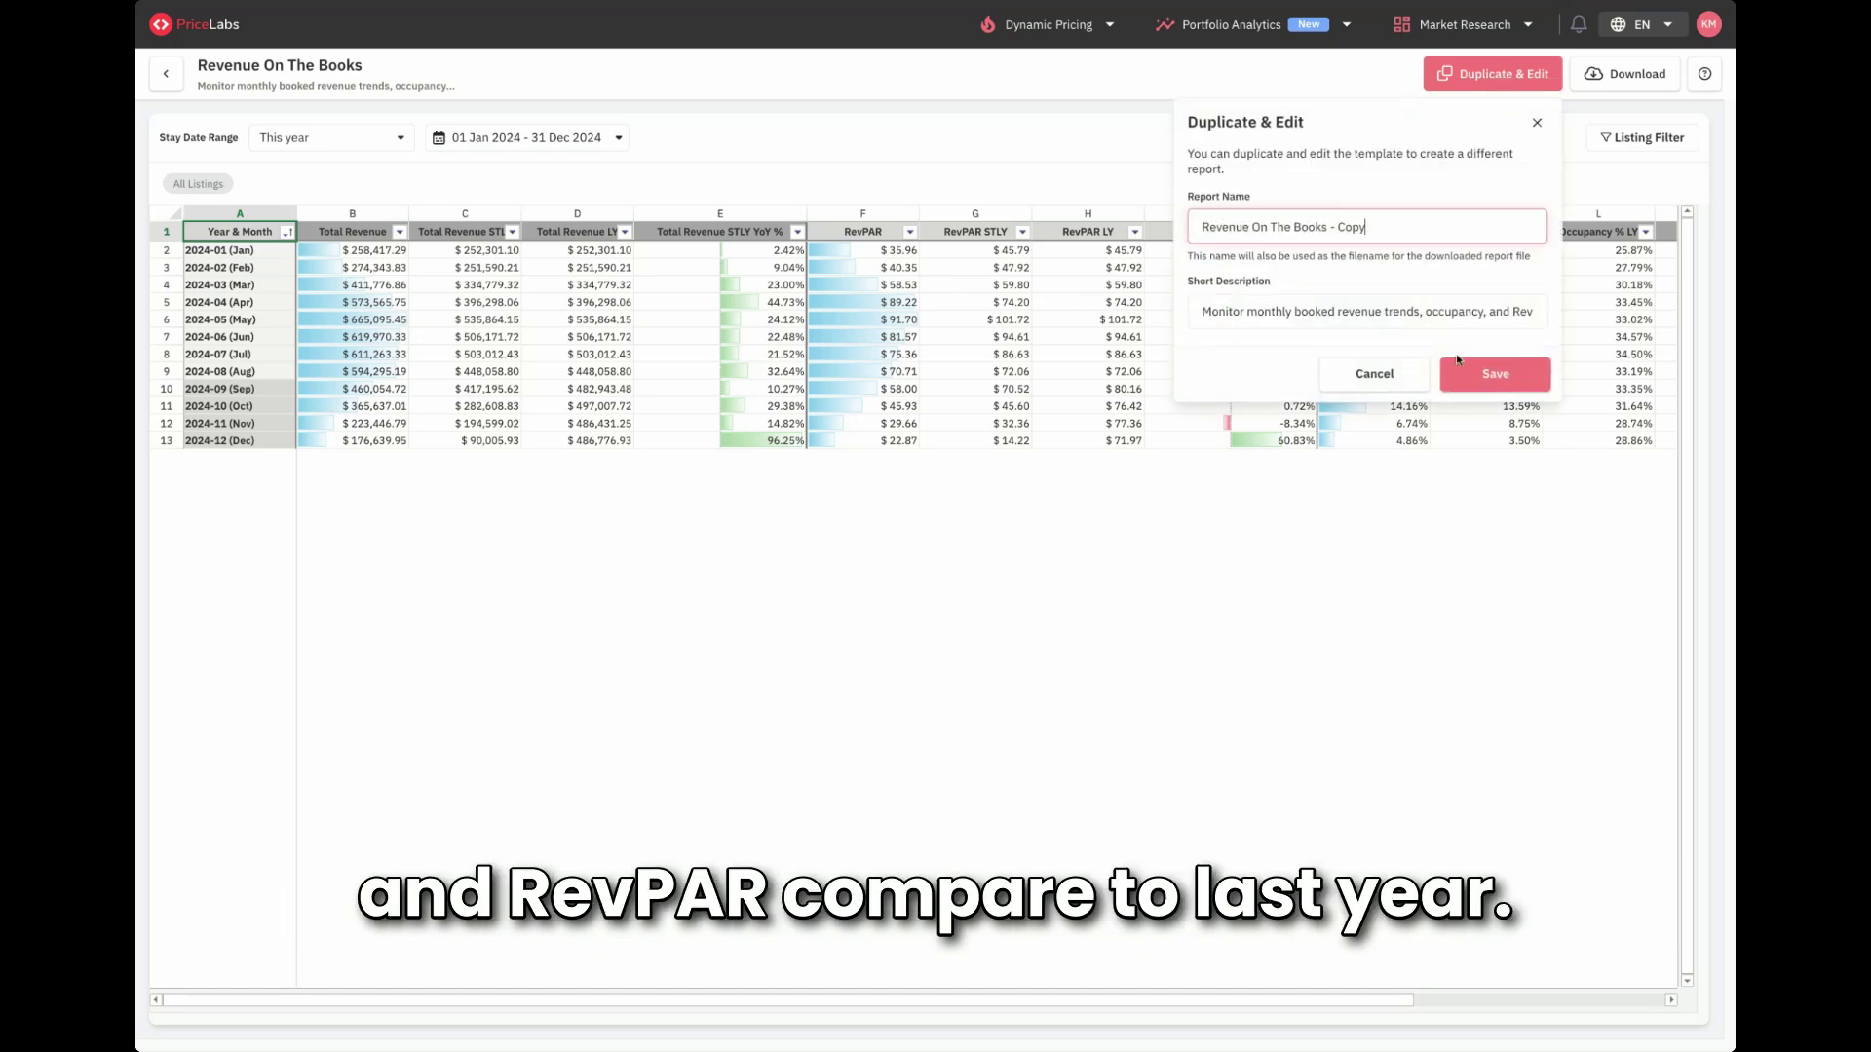
left_click(1495, 374)
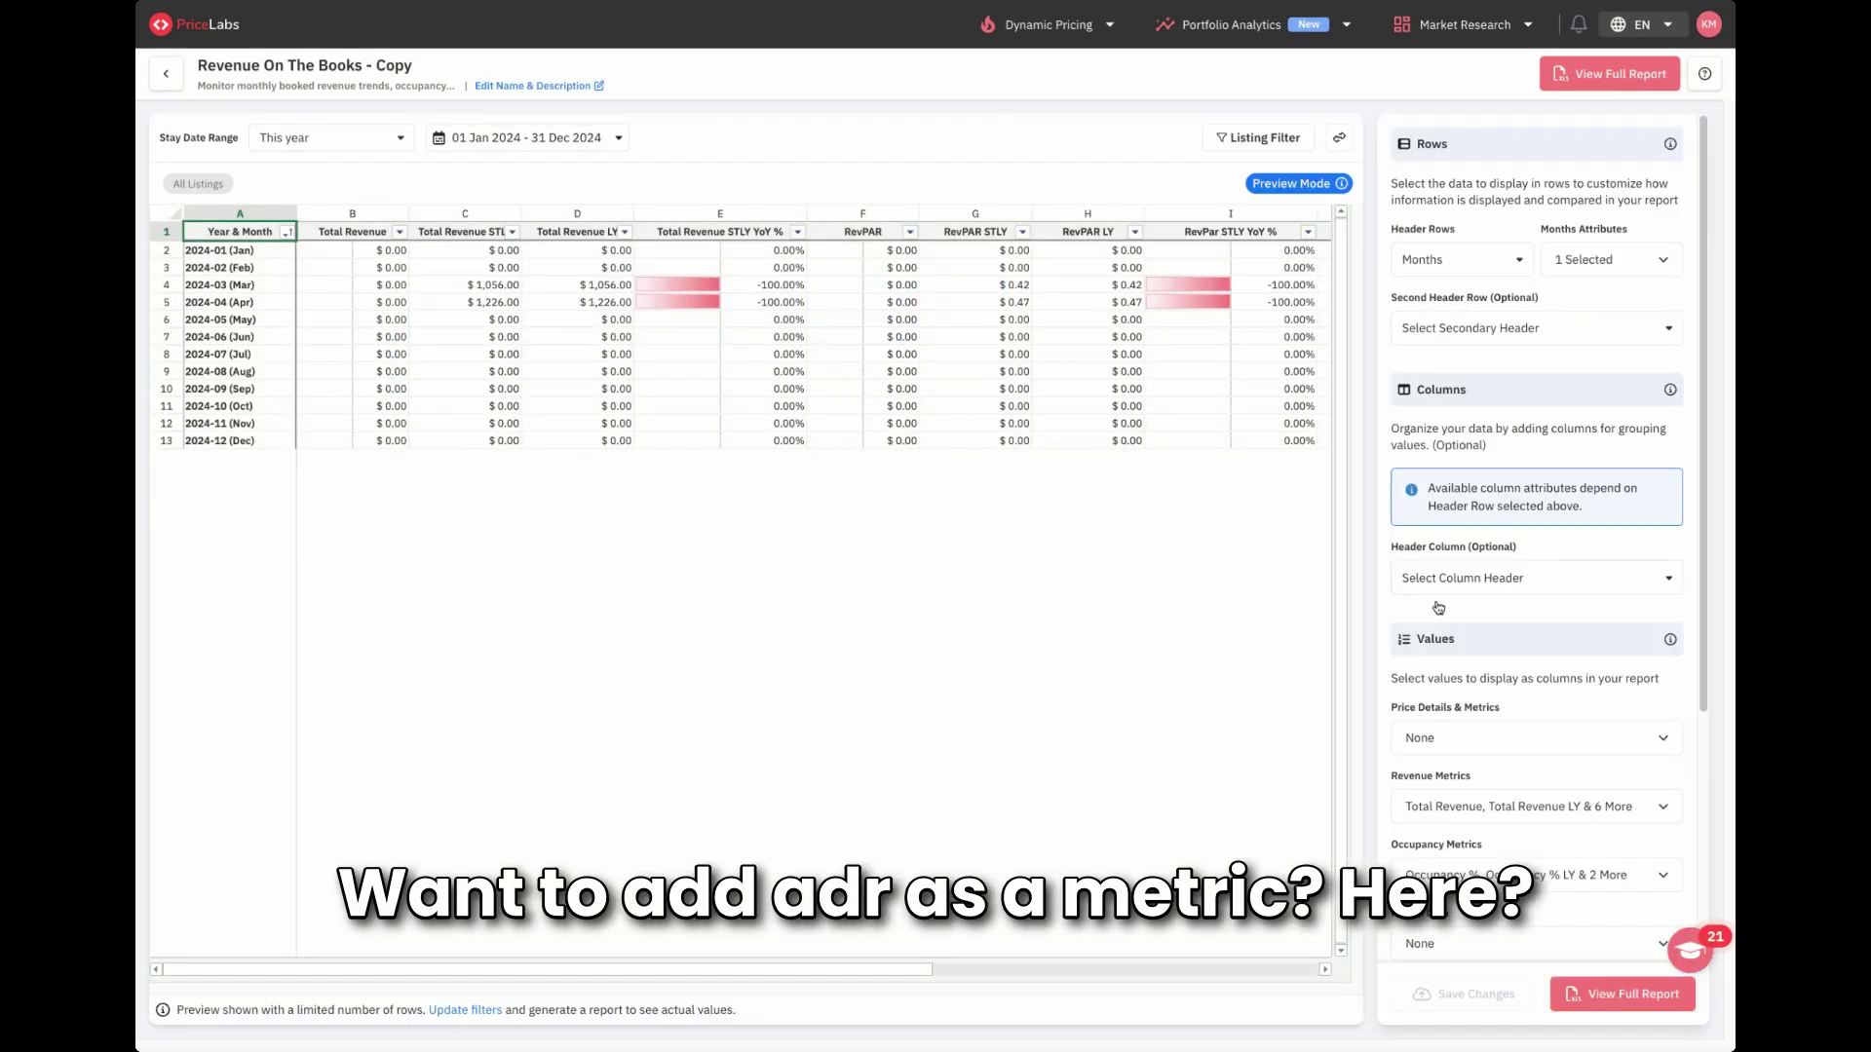
left_click(1497, 807)
left_click(1476, 450)
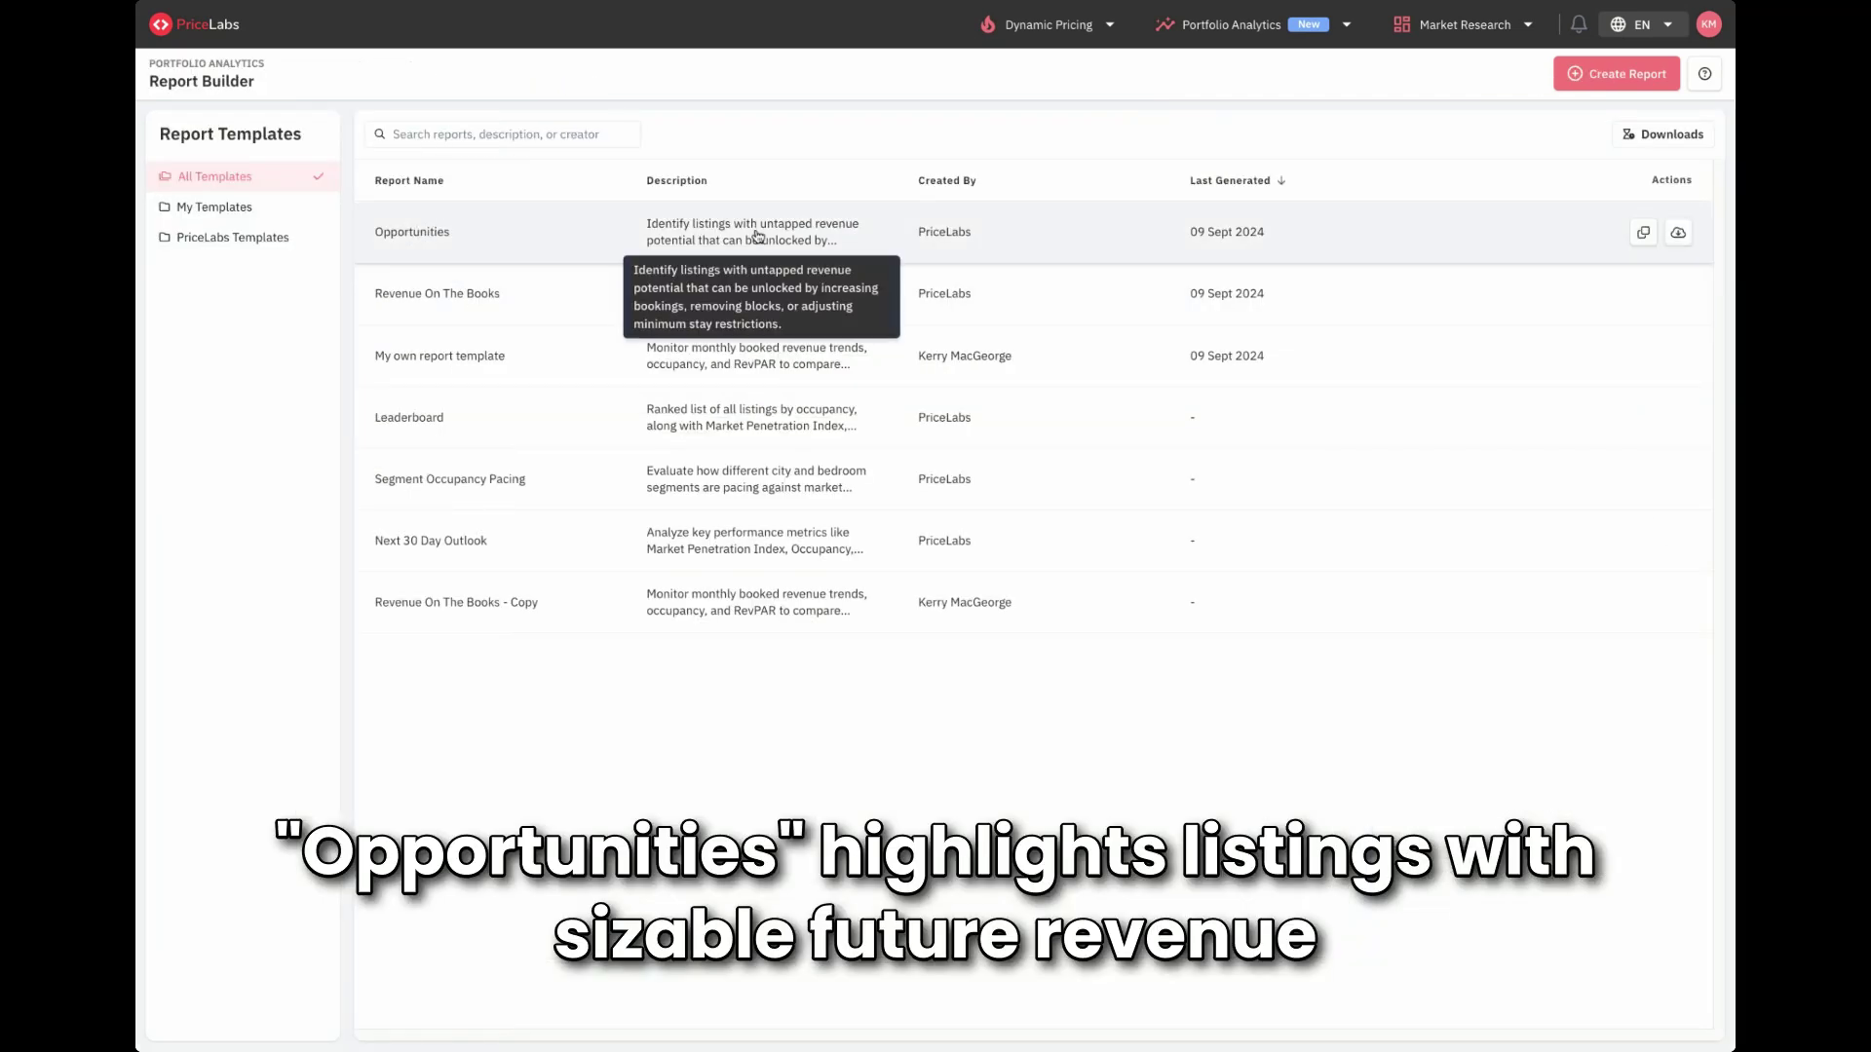
Step: Sort the Opportunities report by Unbookable Dates Potential Revenue, highest first
left_click(757, 235)
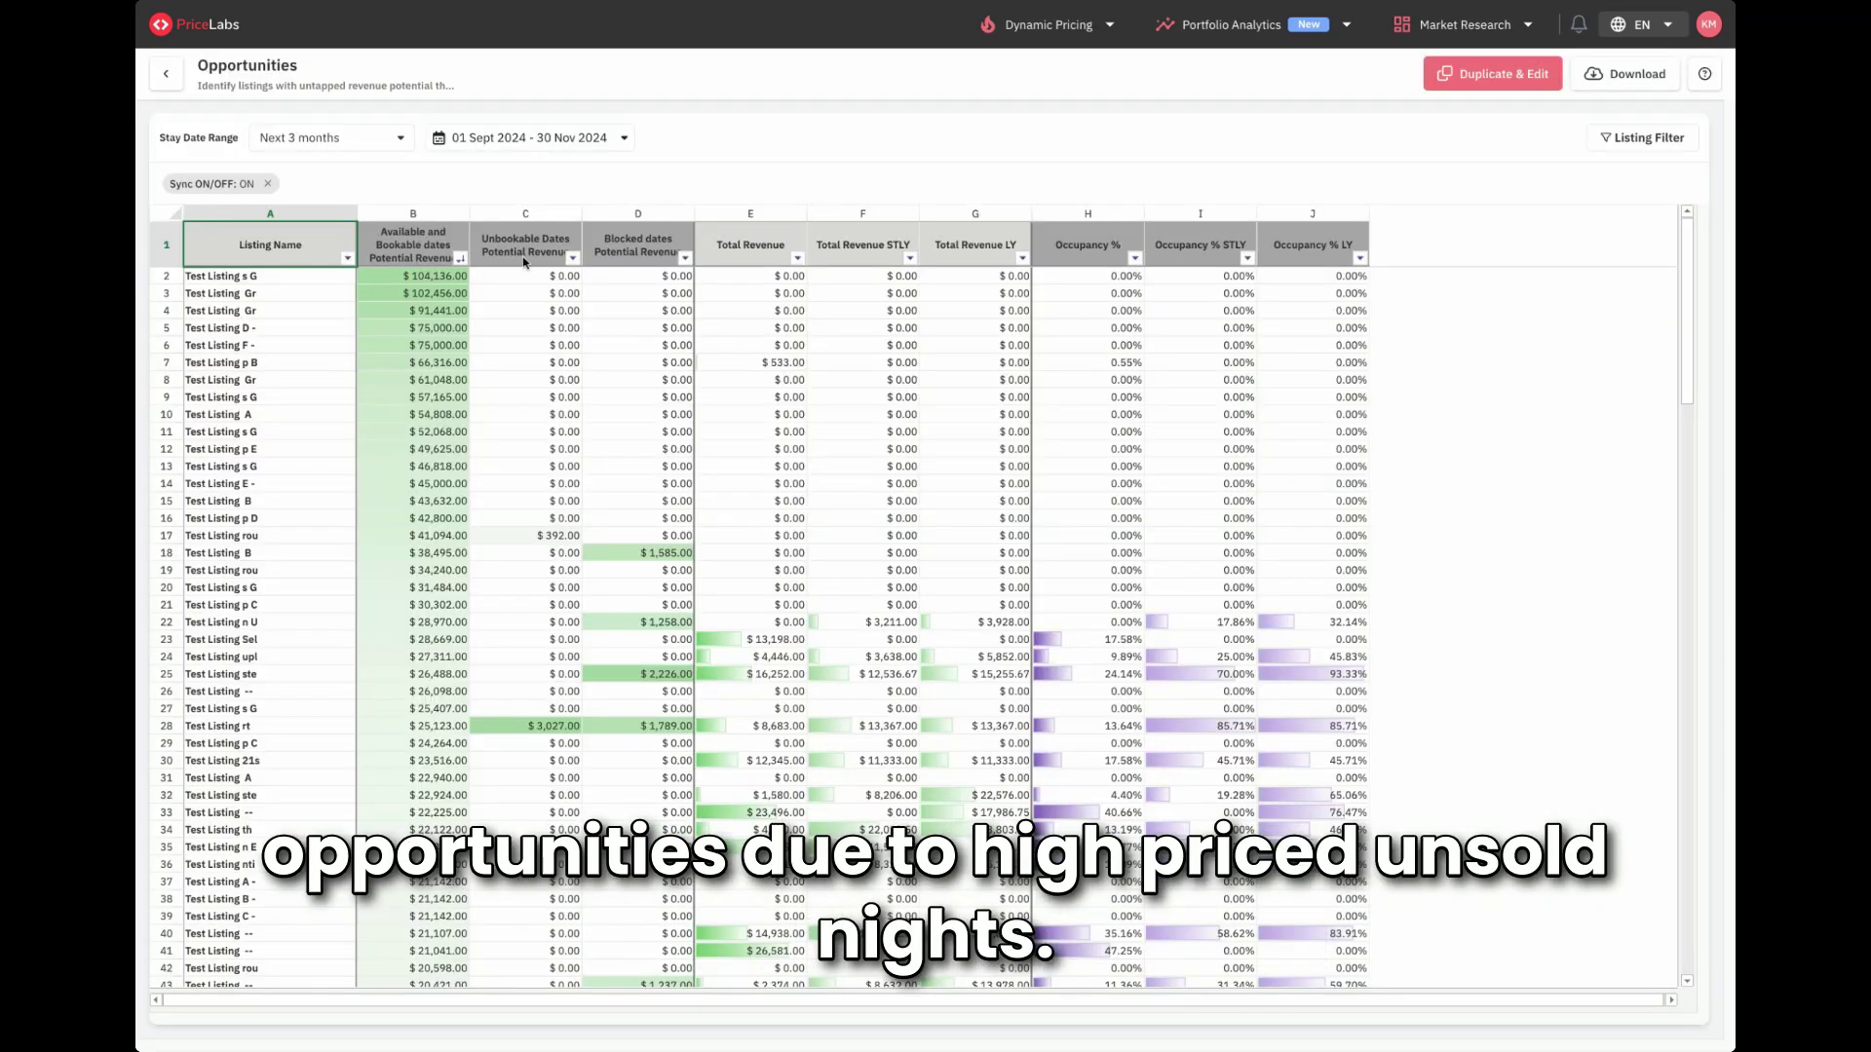
left_click(574, 259)
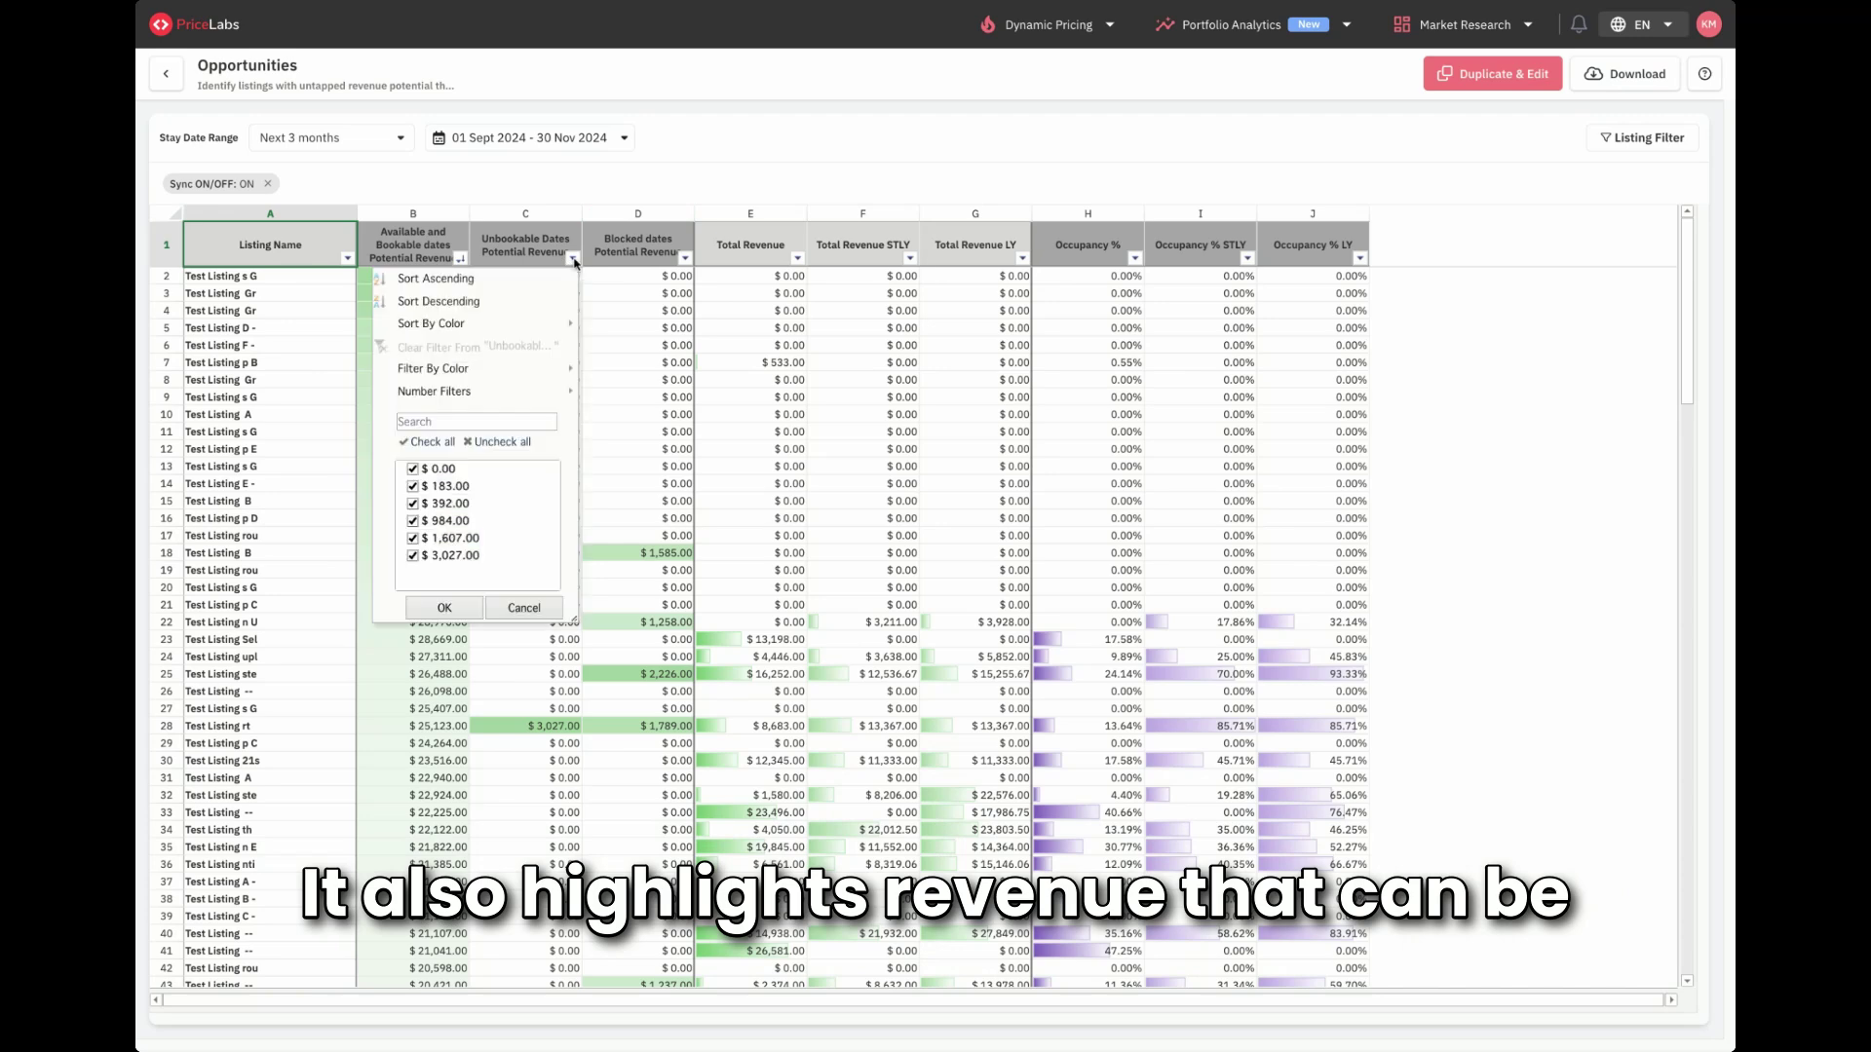
left_click(496, 302)
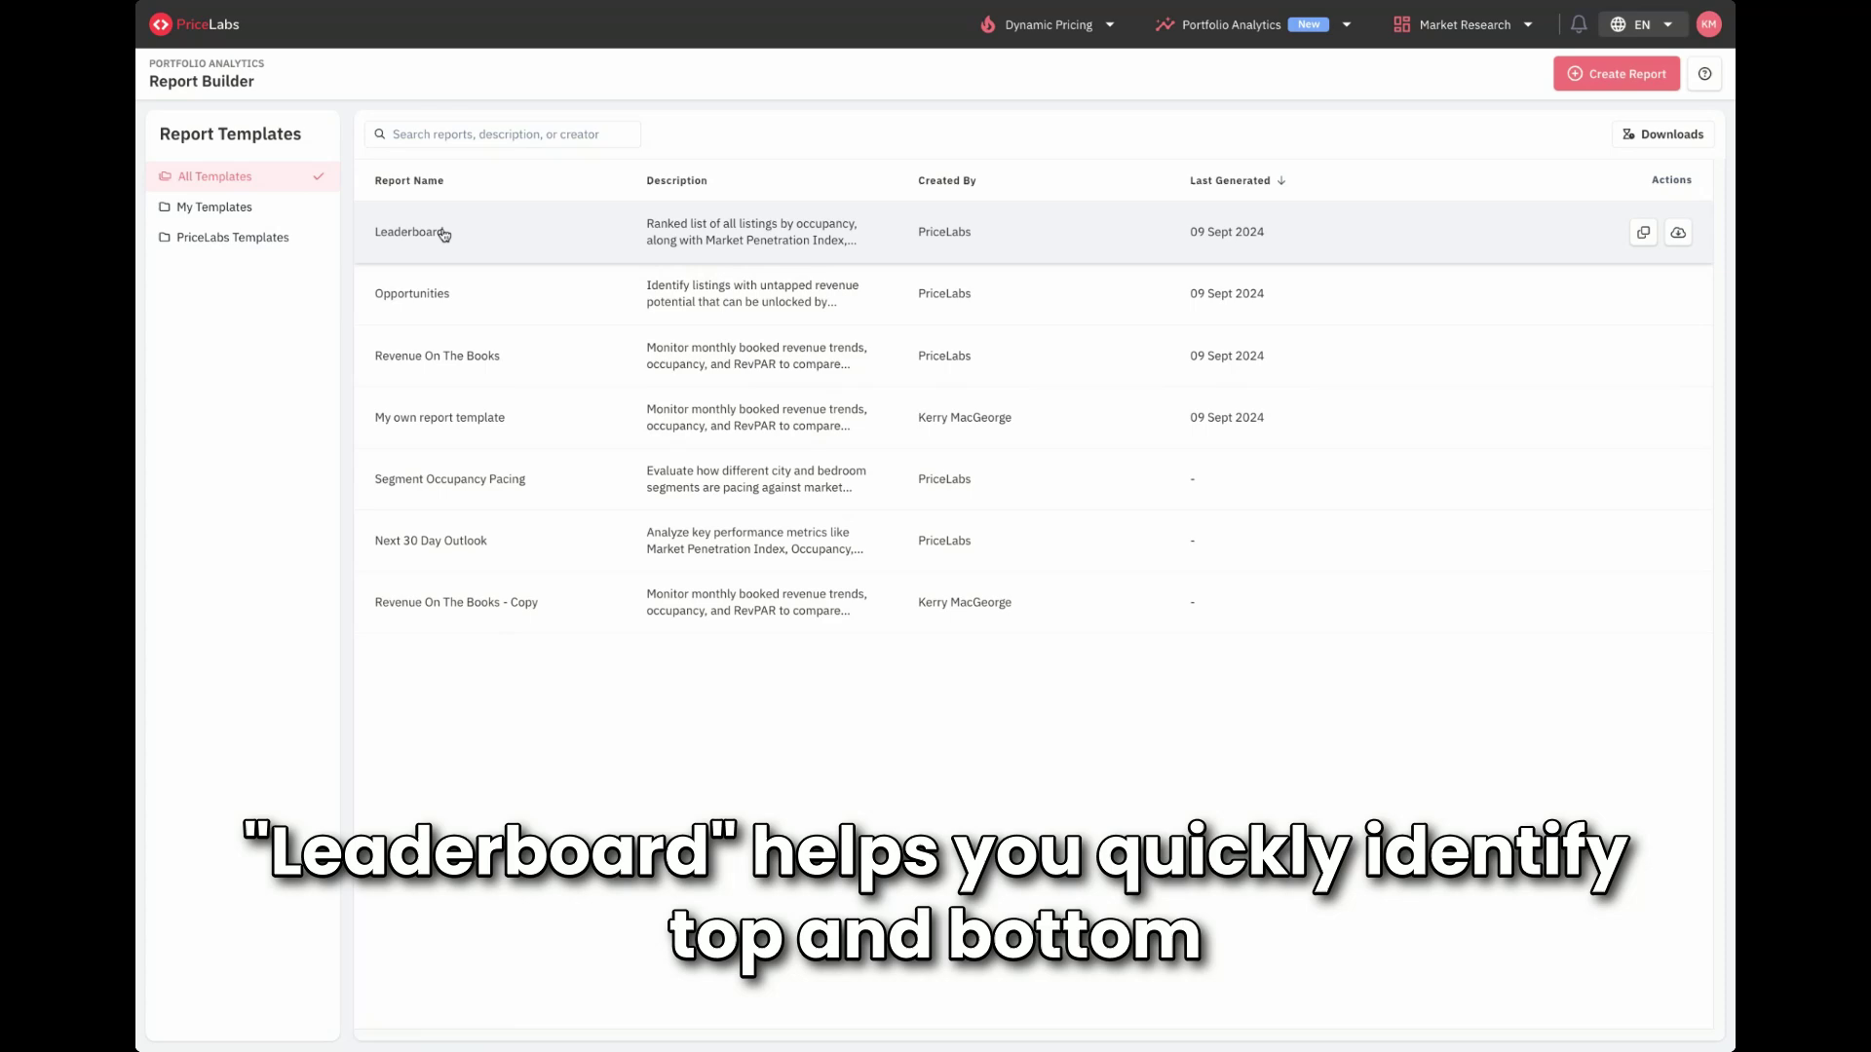
Step: Open Leaderboard and sort descending by Occupancy %, then Total Revenue, then RevPAR
left_click(443, 234)
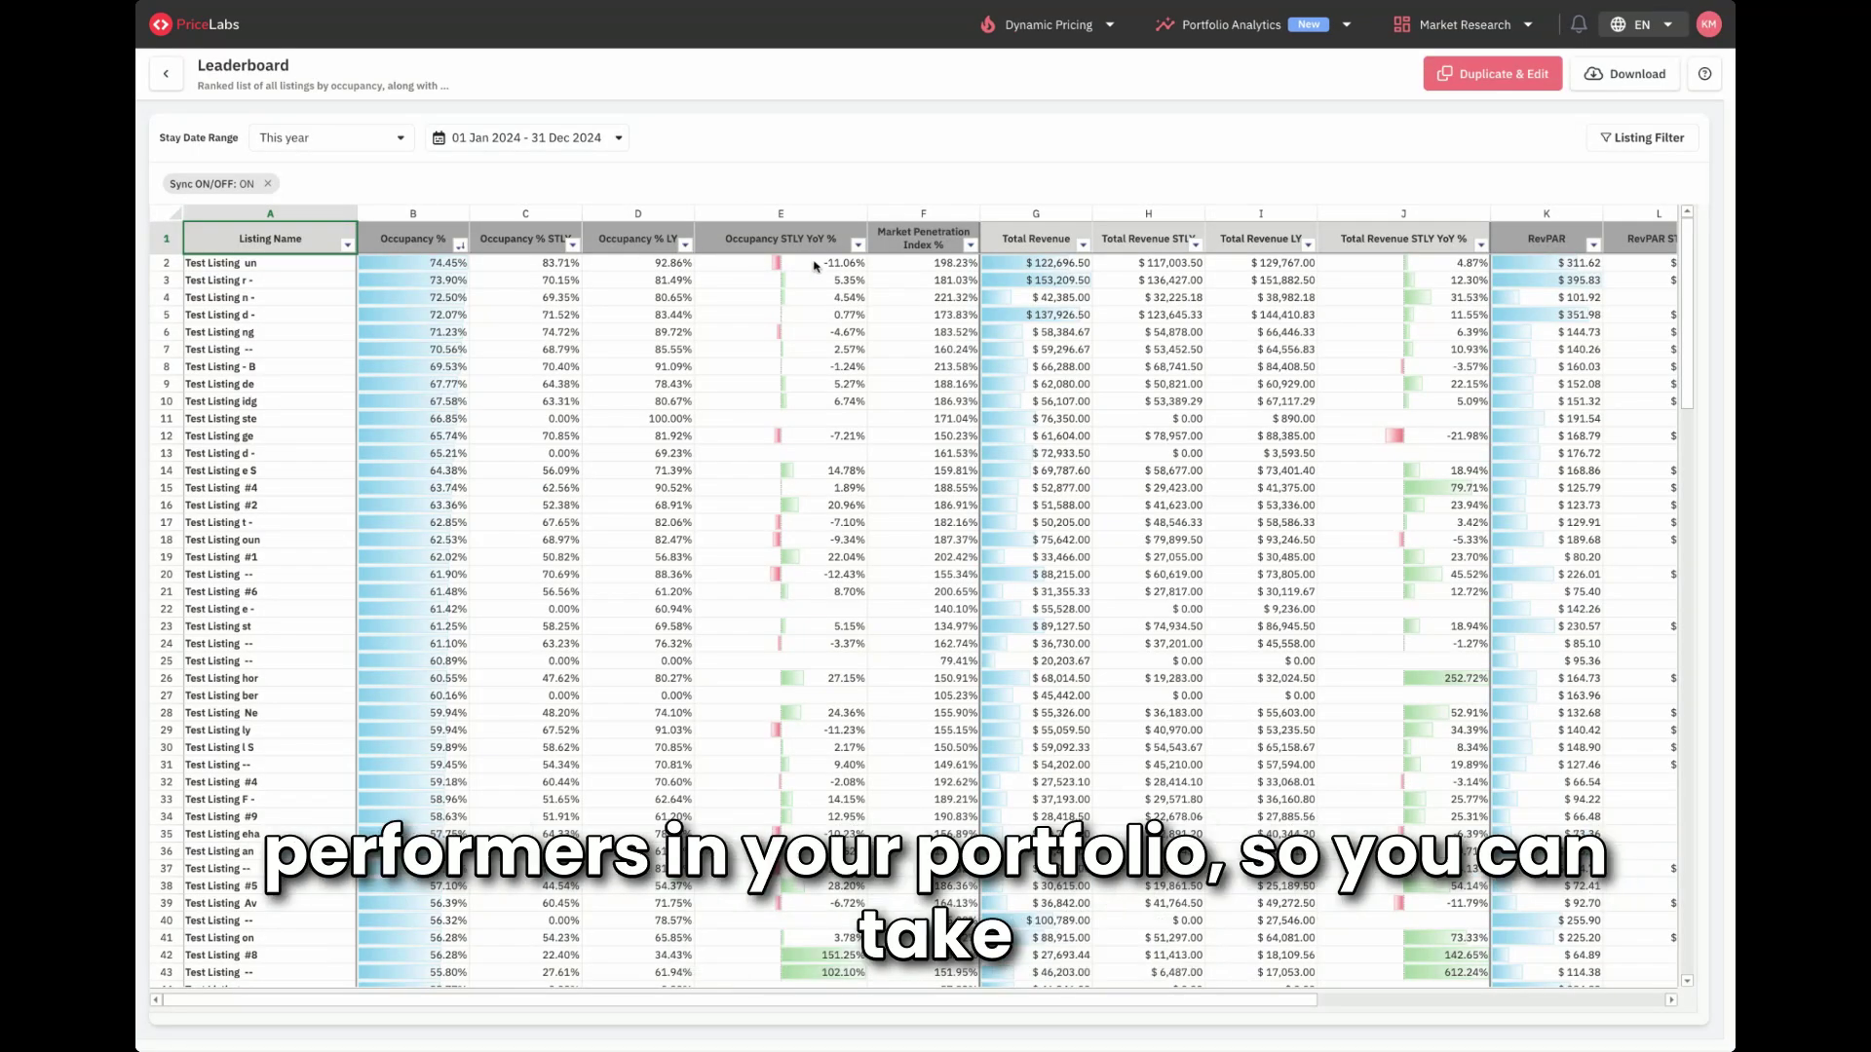
left_click(459, 244)
left_click(429, 284)
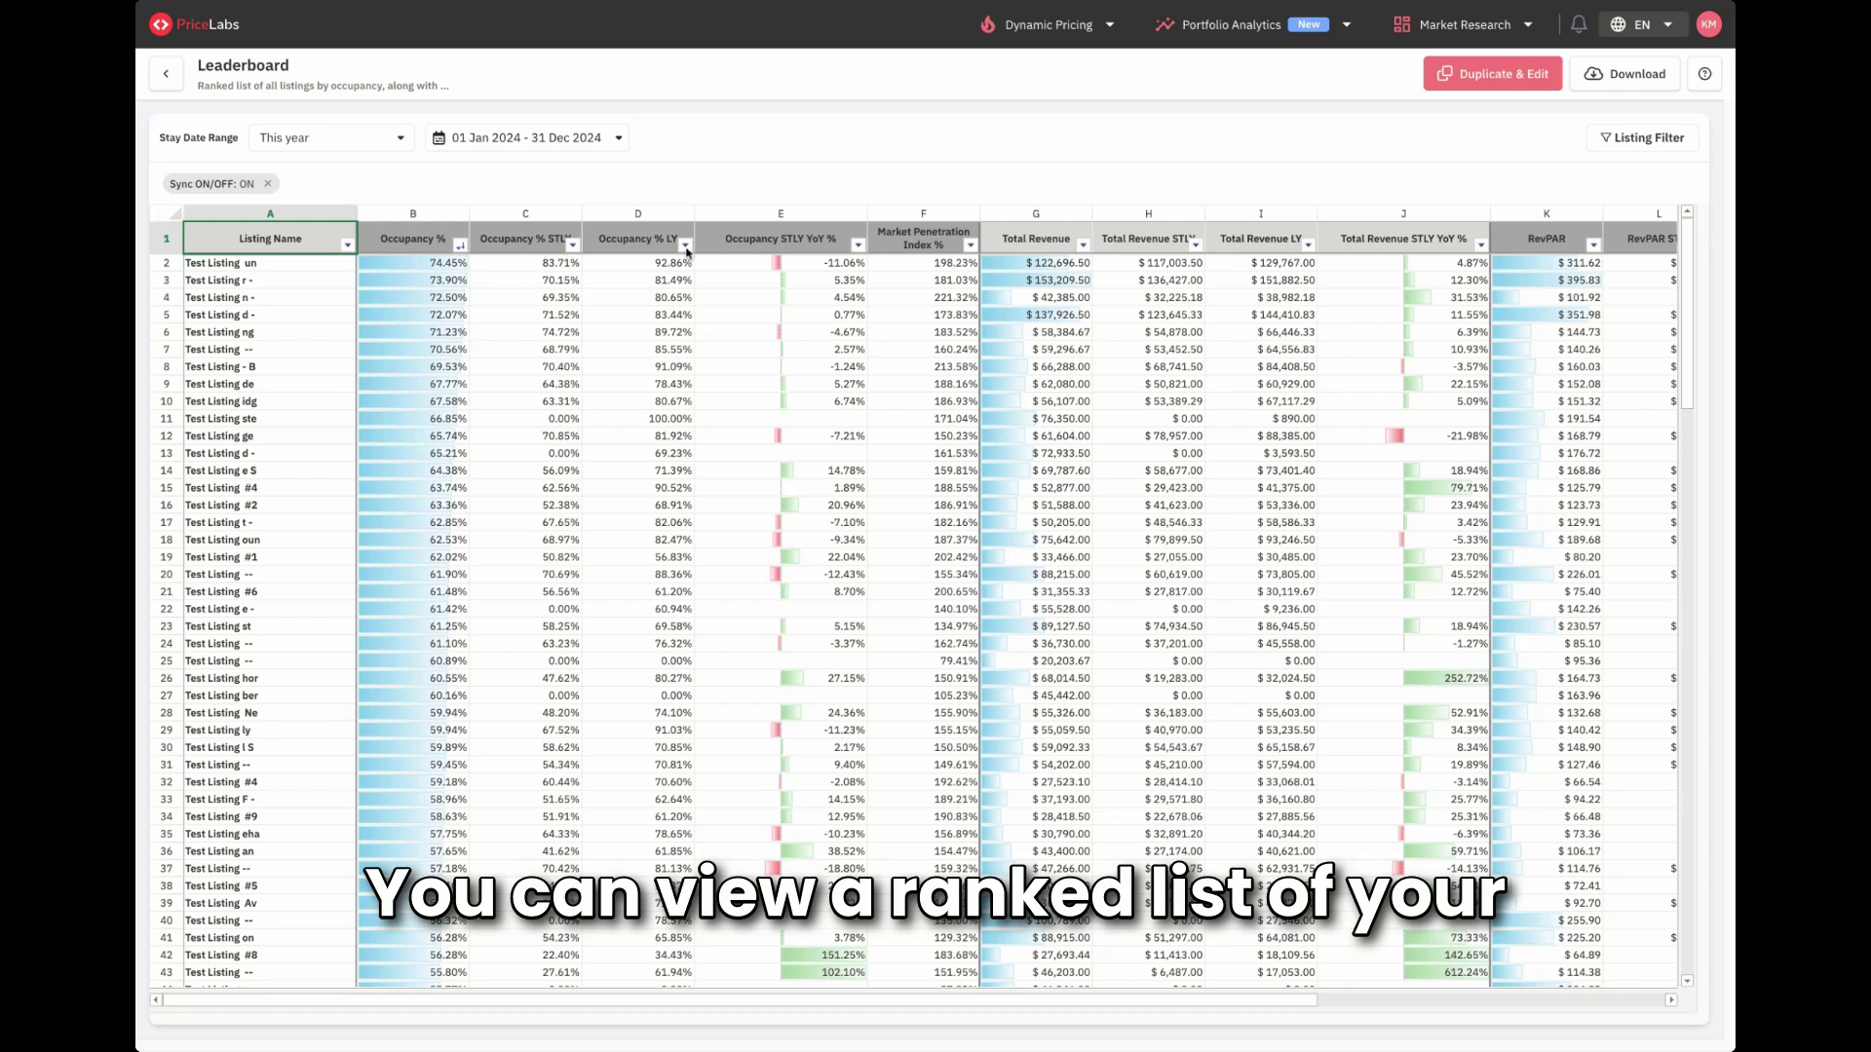
left_click(1083, 245)
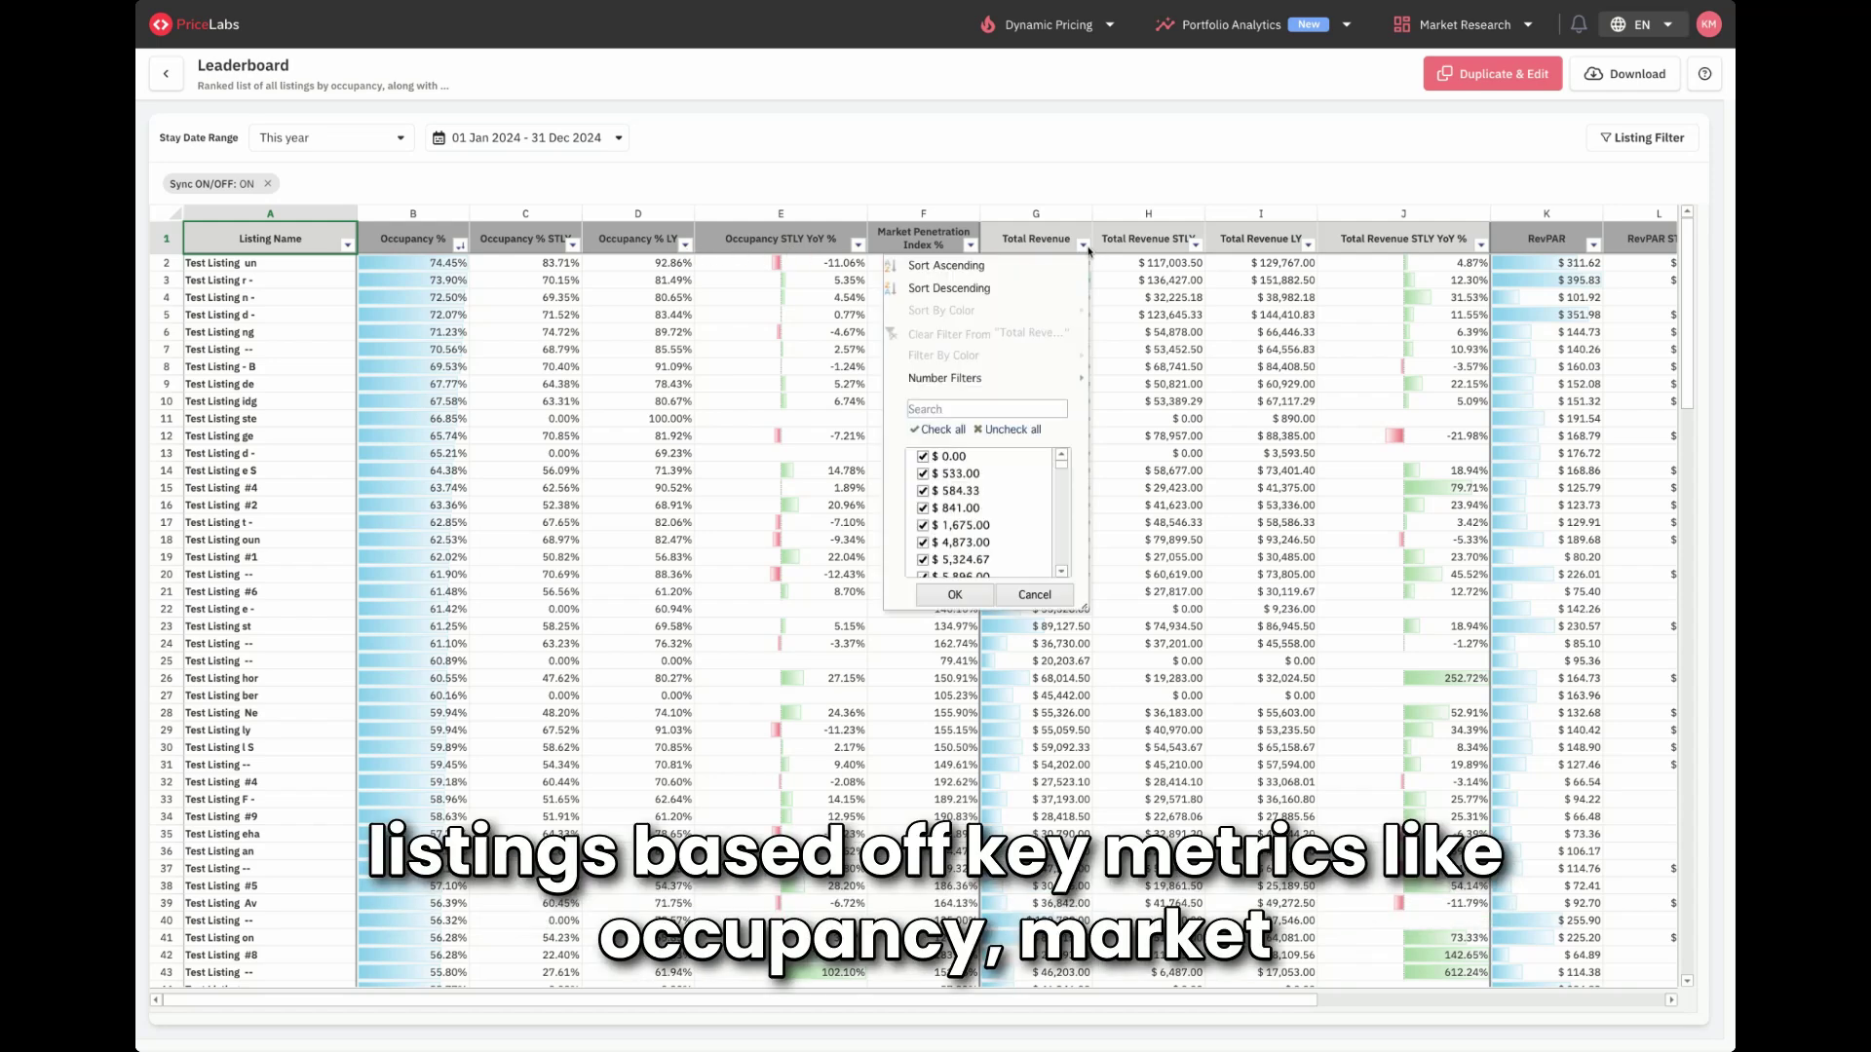
left_click(996, 289)
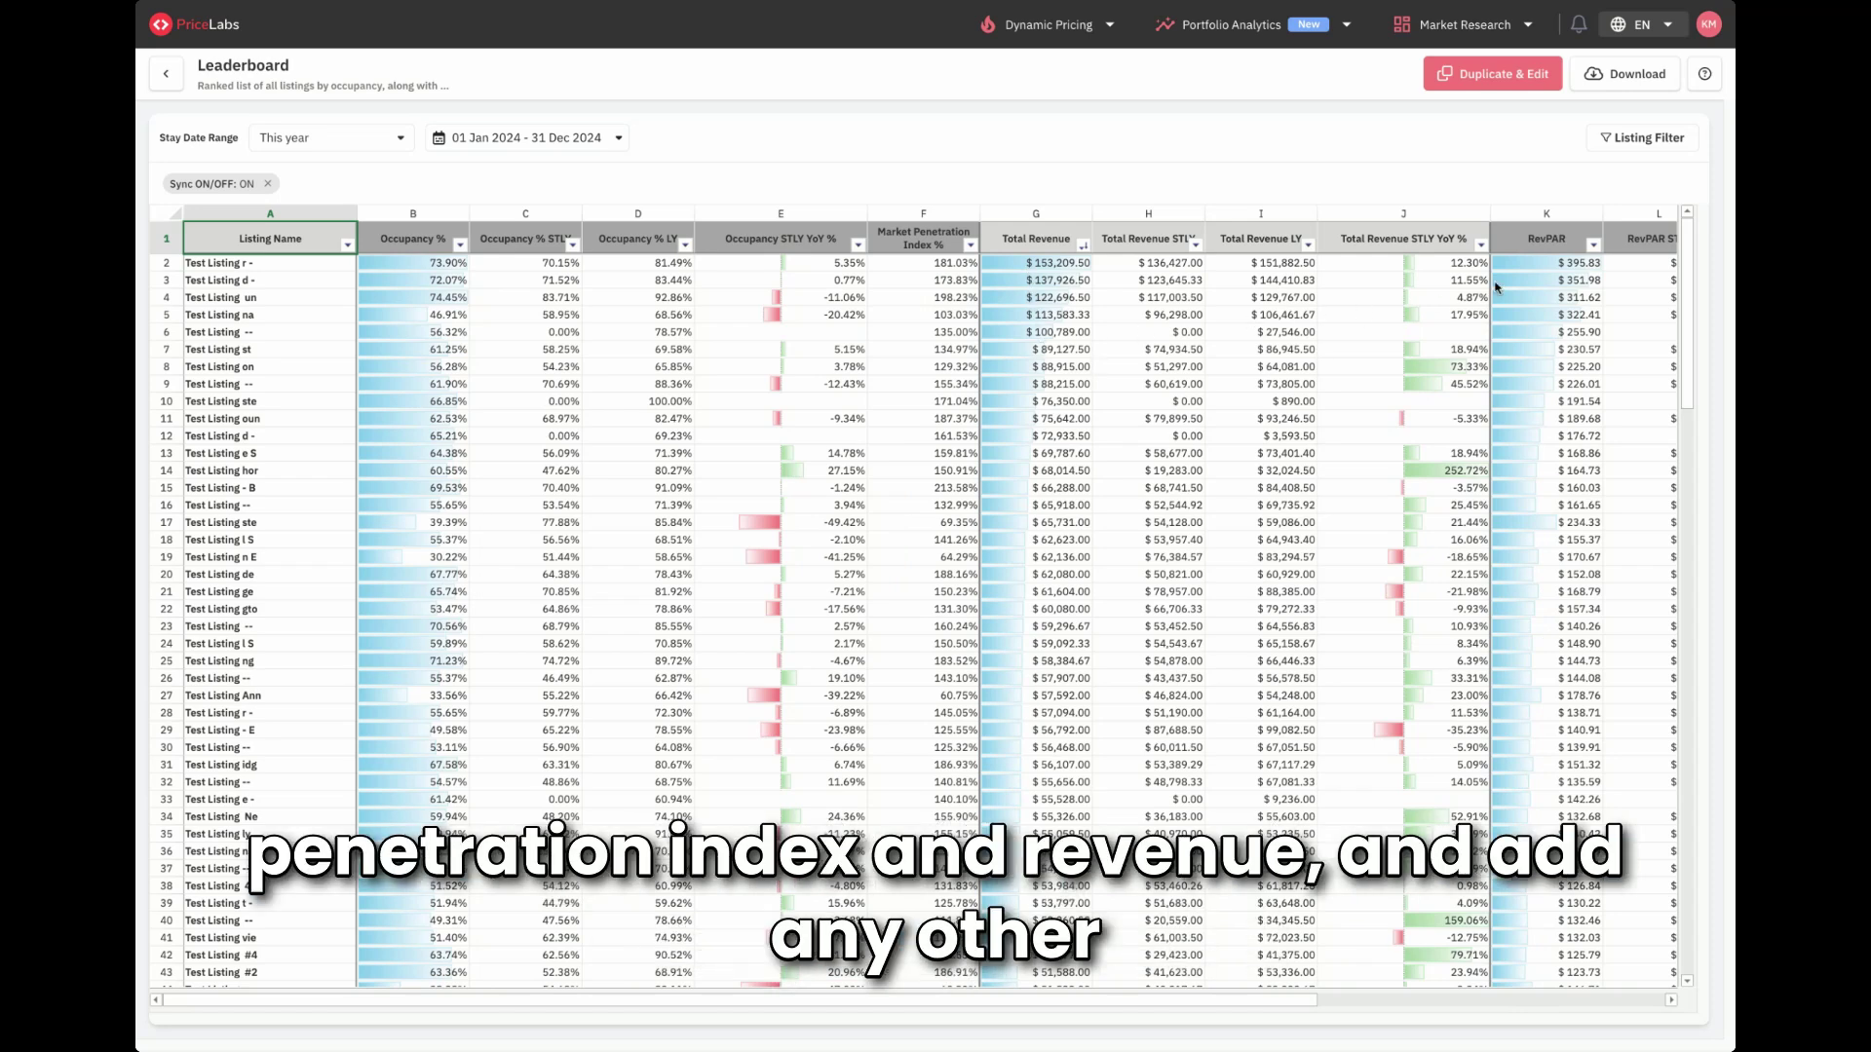
left_click(1594, 247)
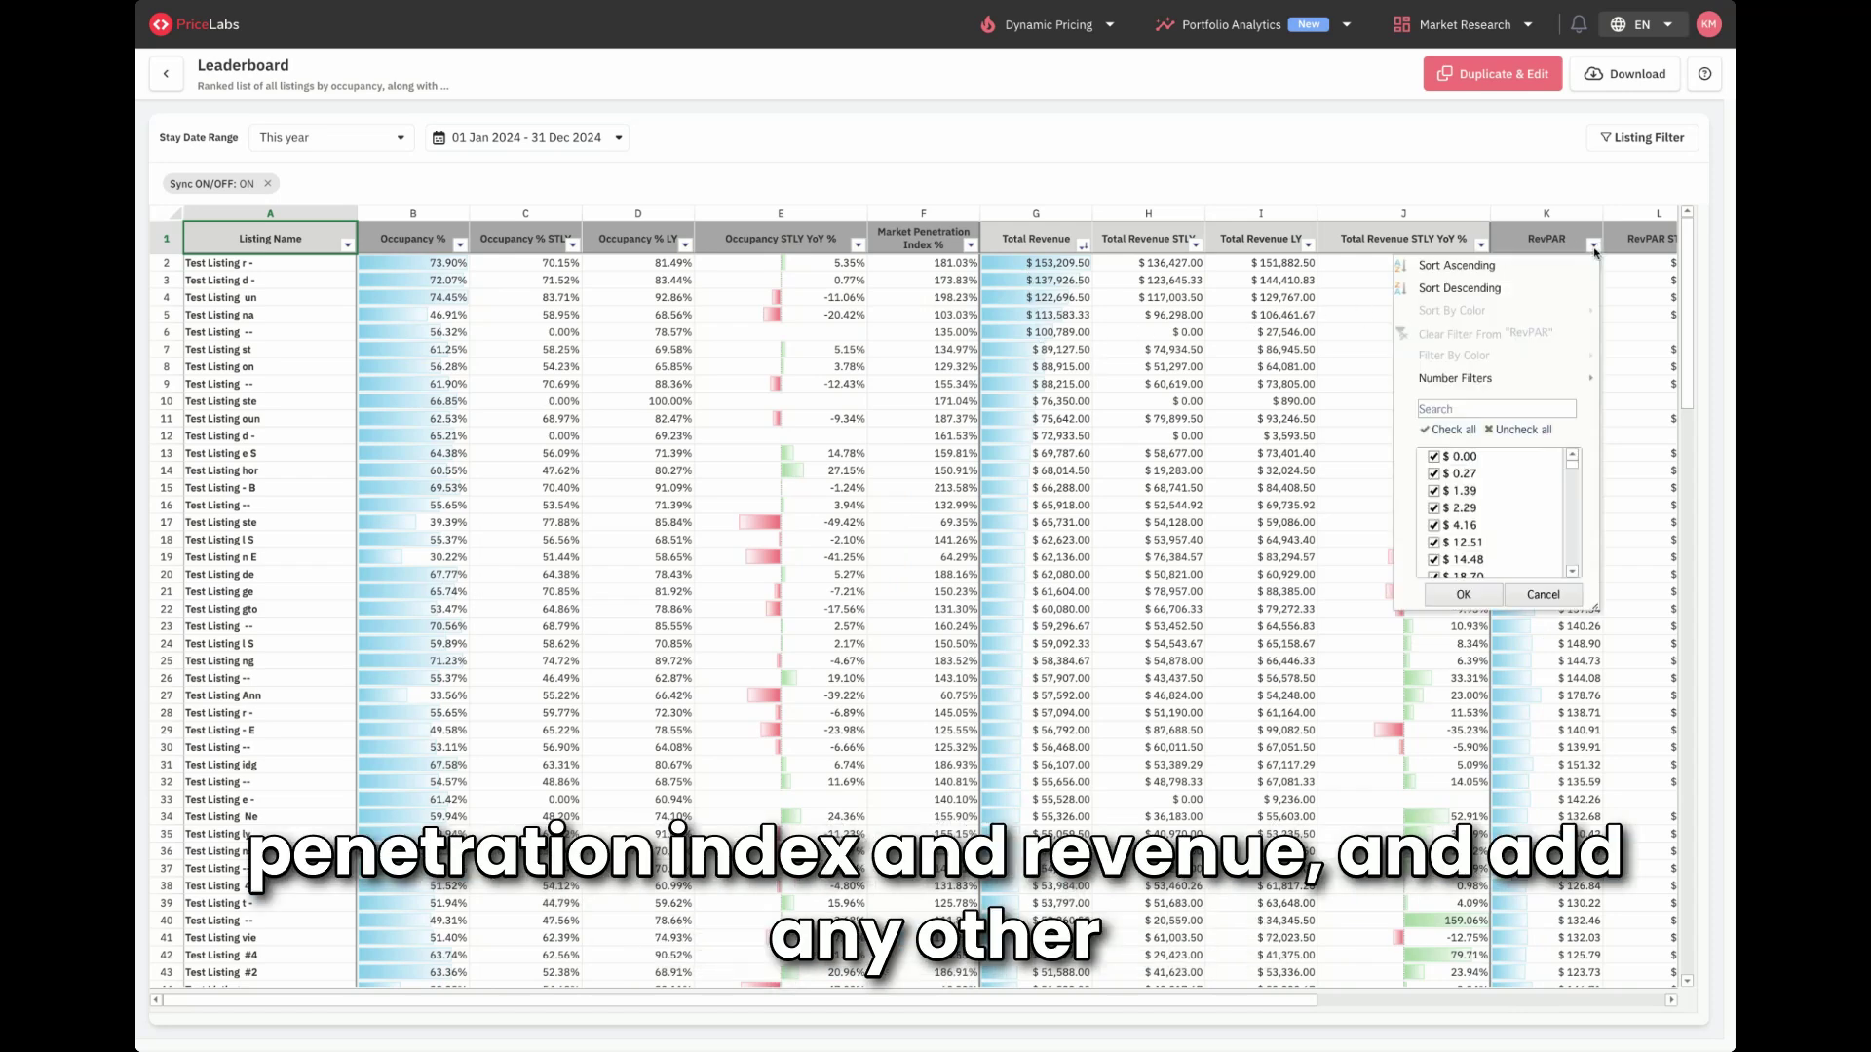
left_click(1555, 290)
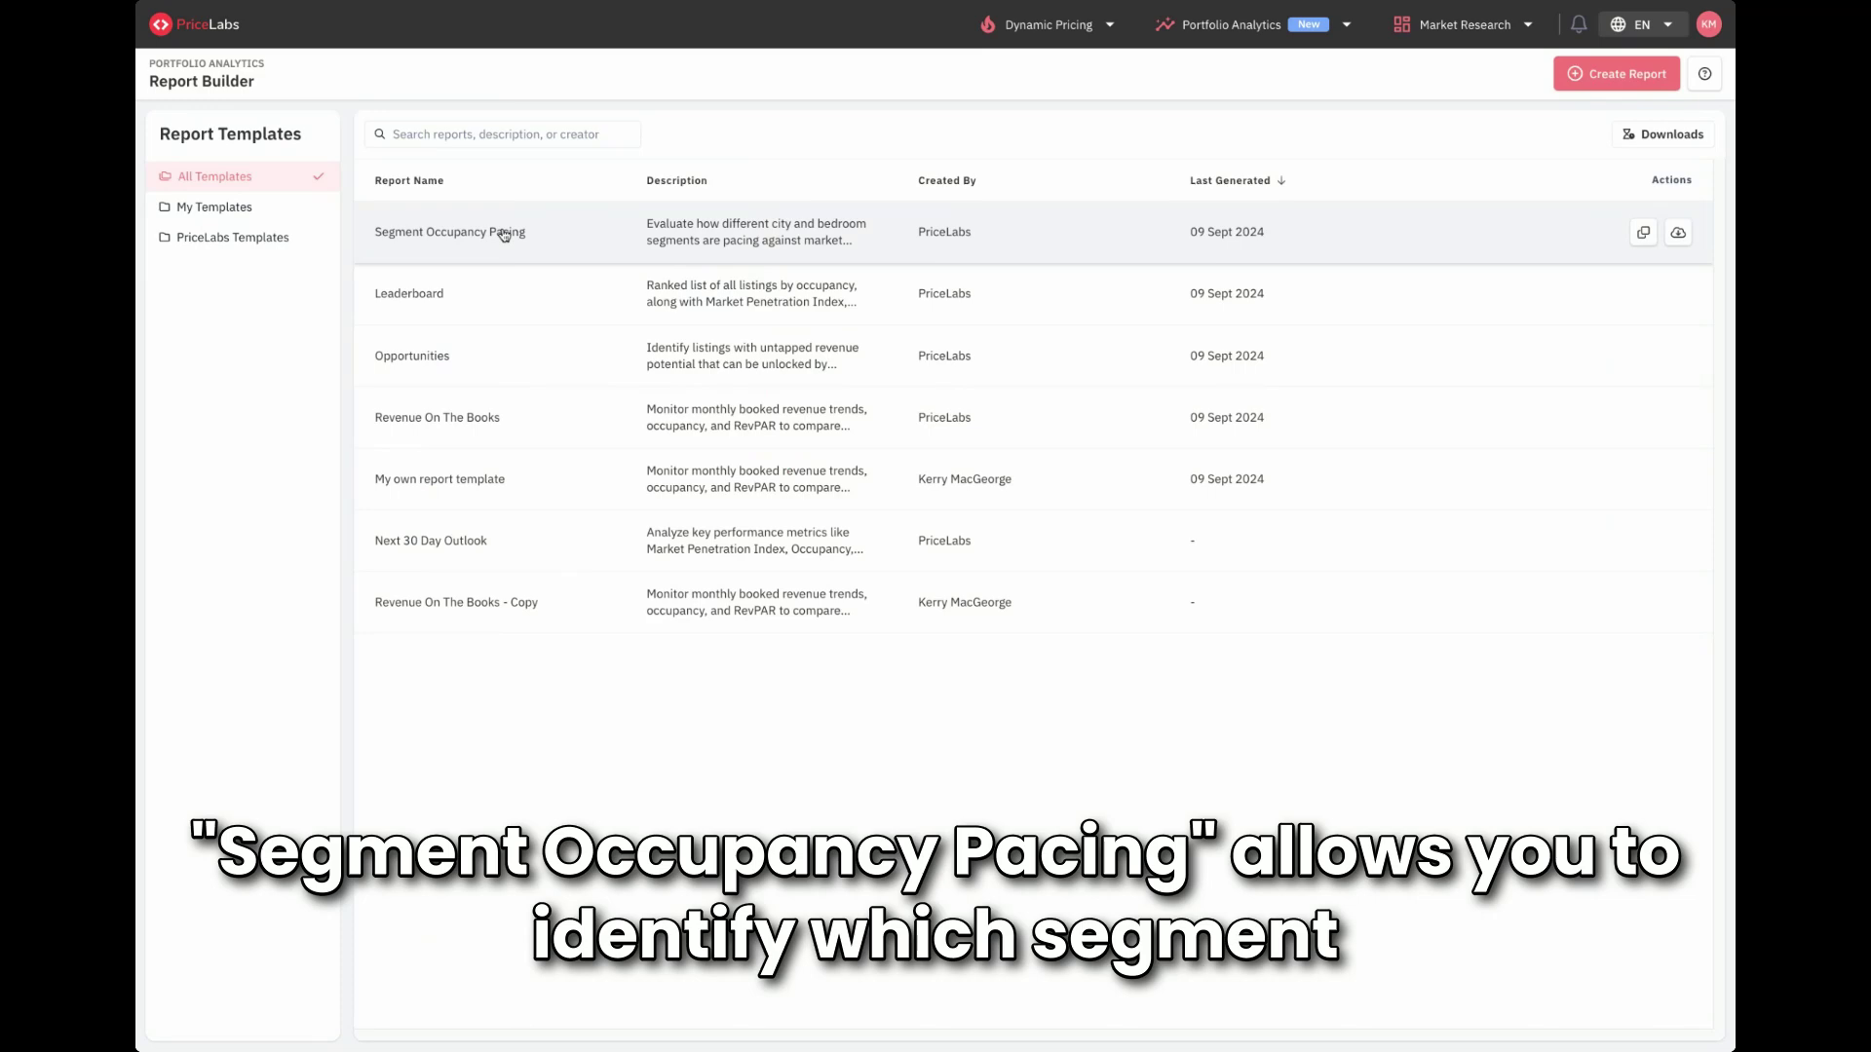
Step: Open Segment Occupancy Pacing and sort by September occupancy STLY YoY, descending
left_click(504, 234)
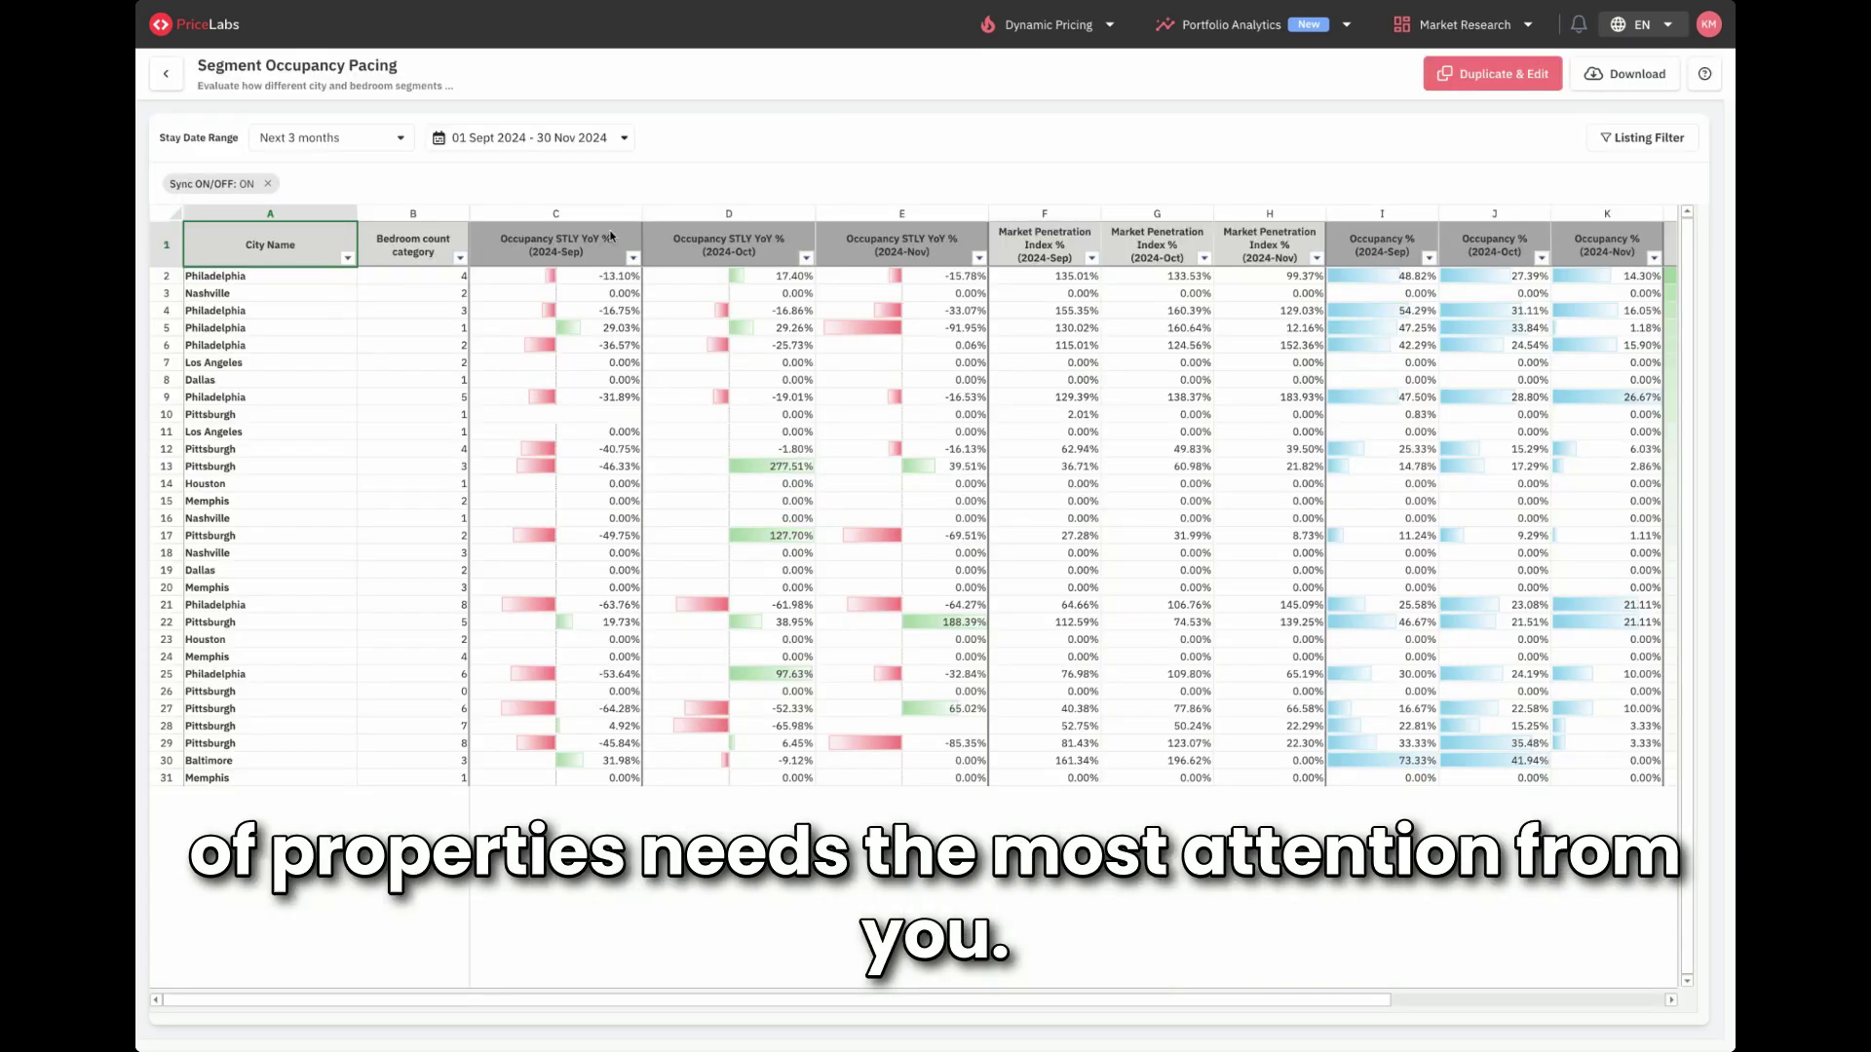
left_click(634, 258)
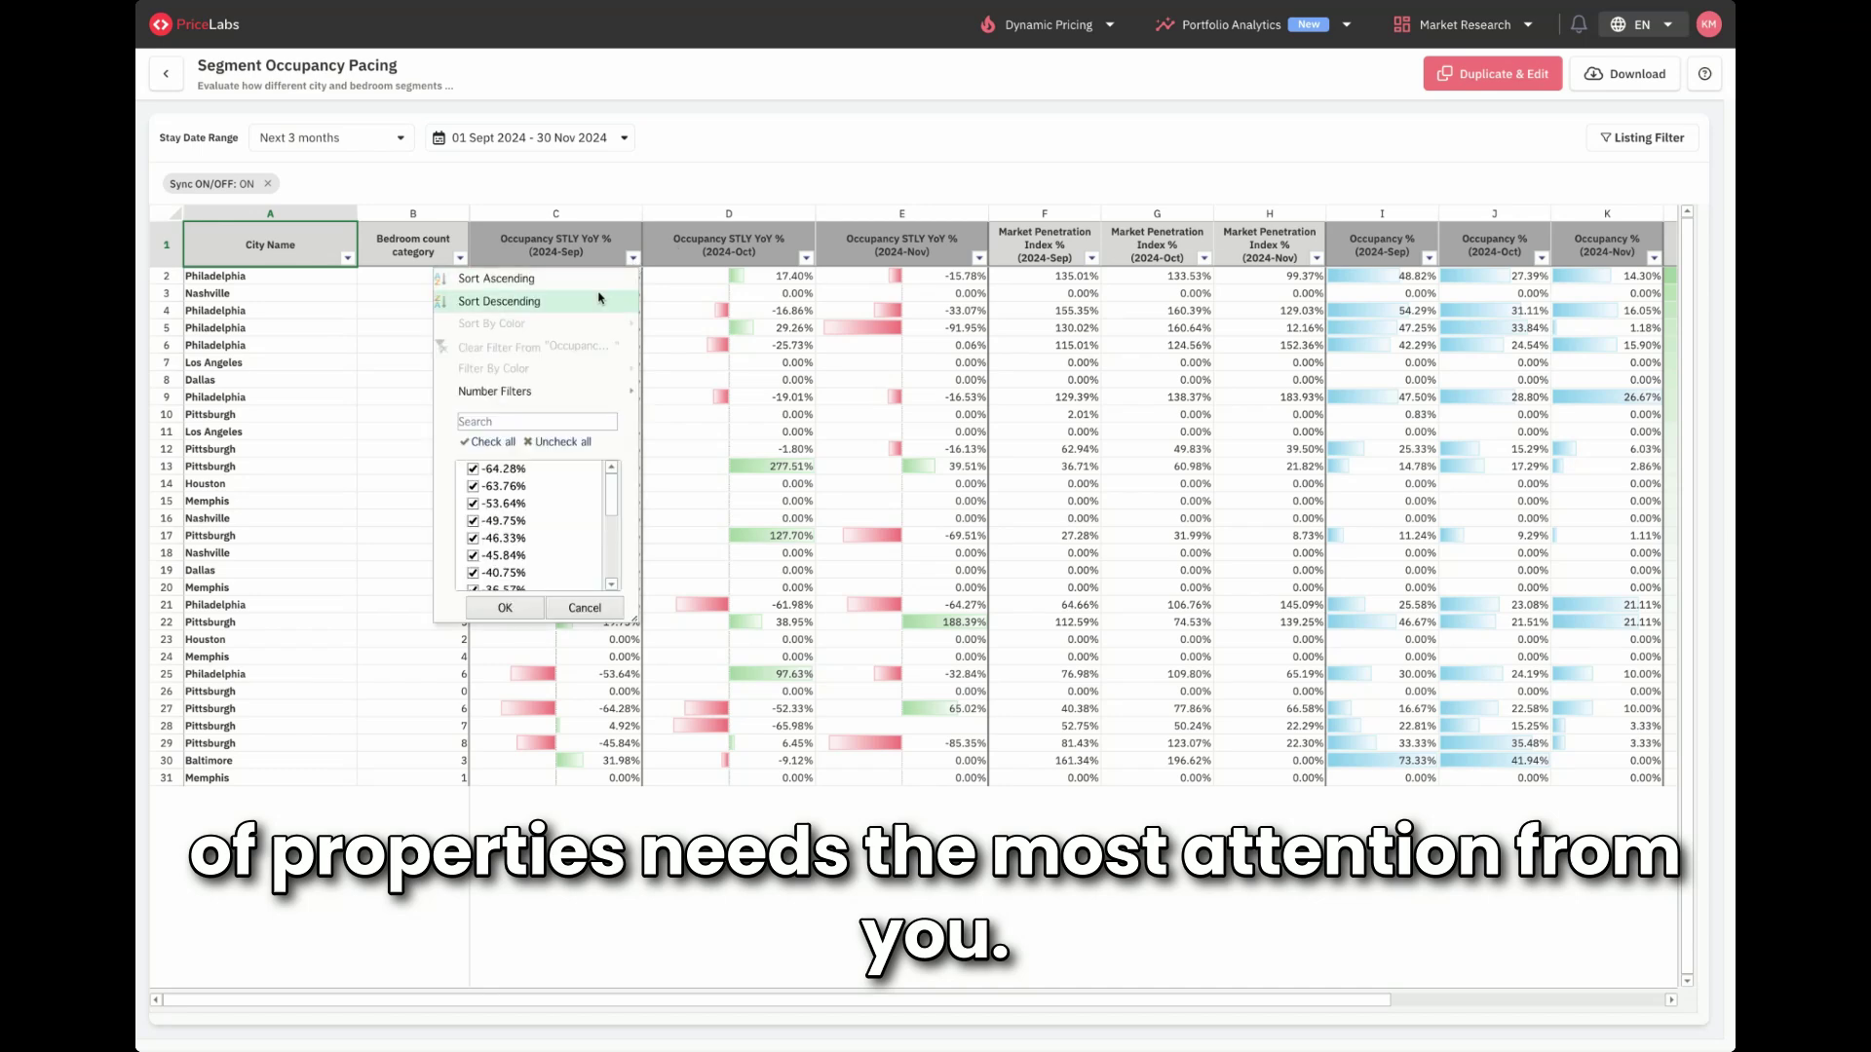
left_click(599, 296)
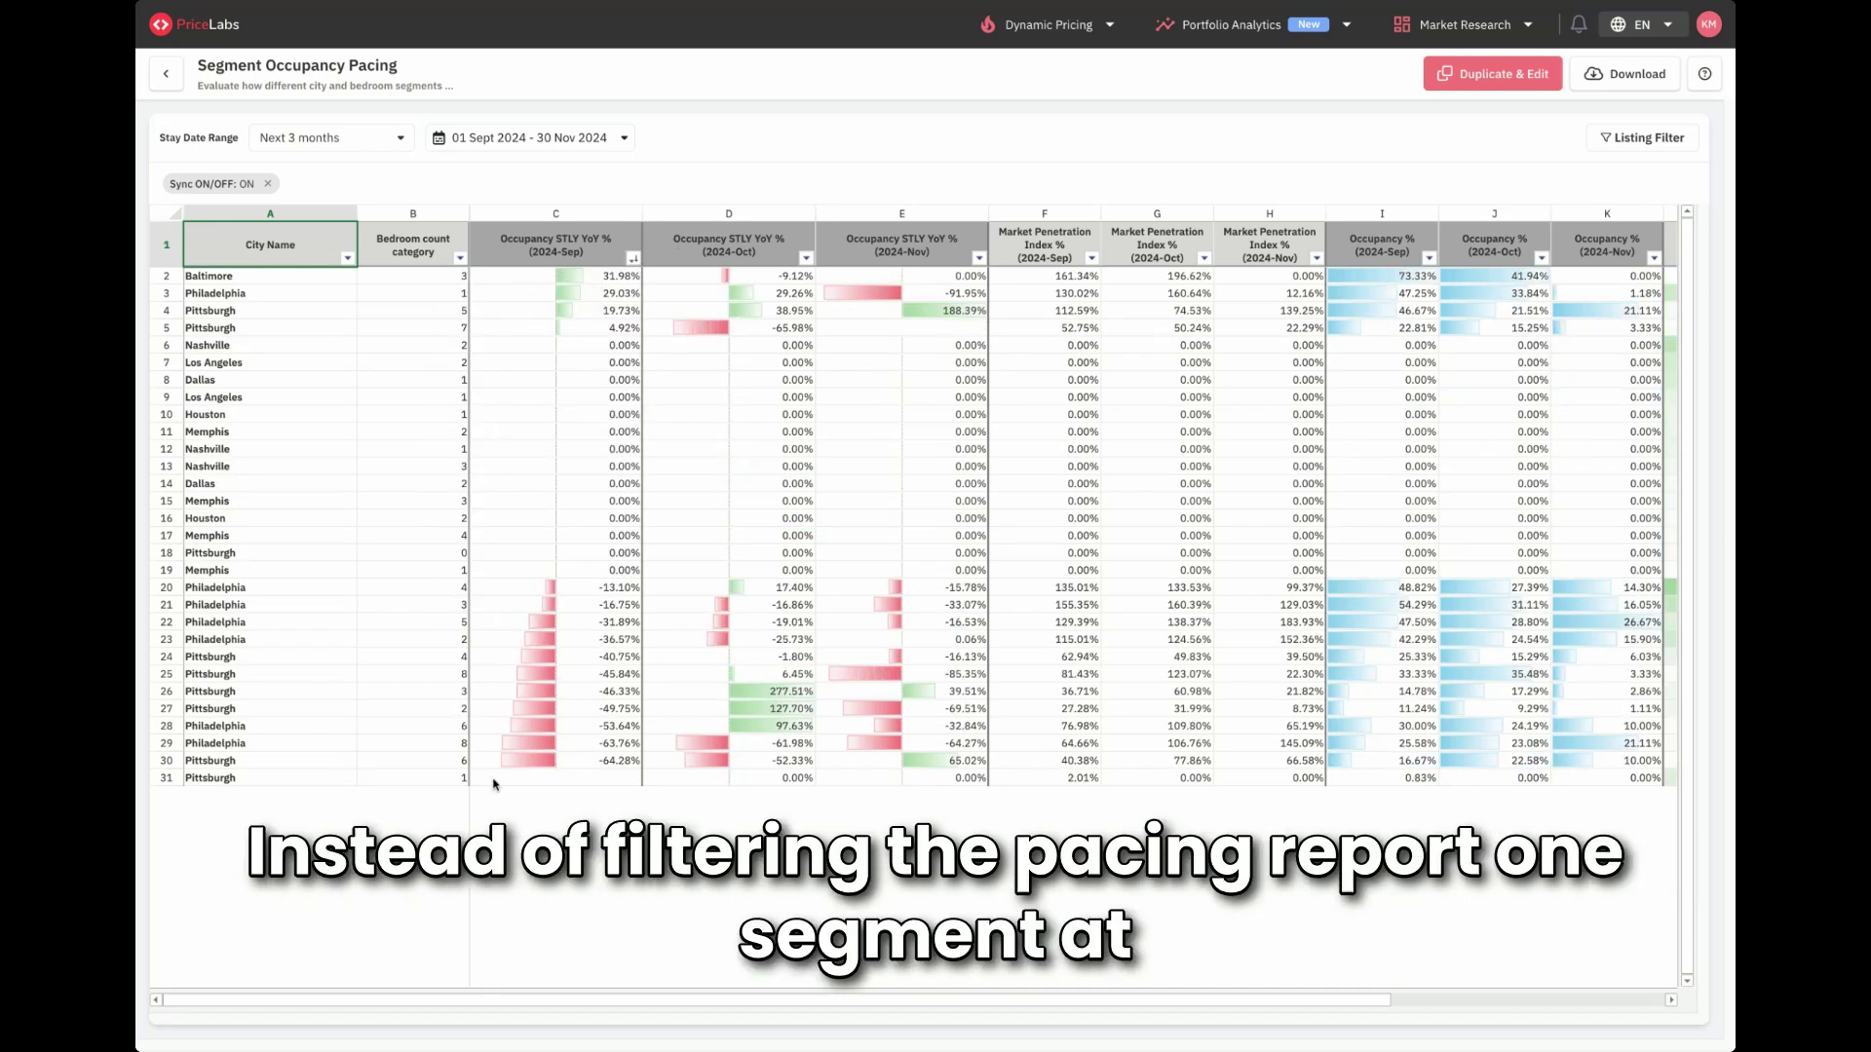
Step: Filter the Bedroom count column to show only 2-bedroom segments
left_click(459, 258)
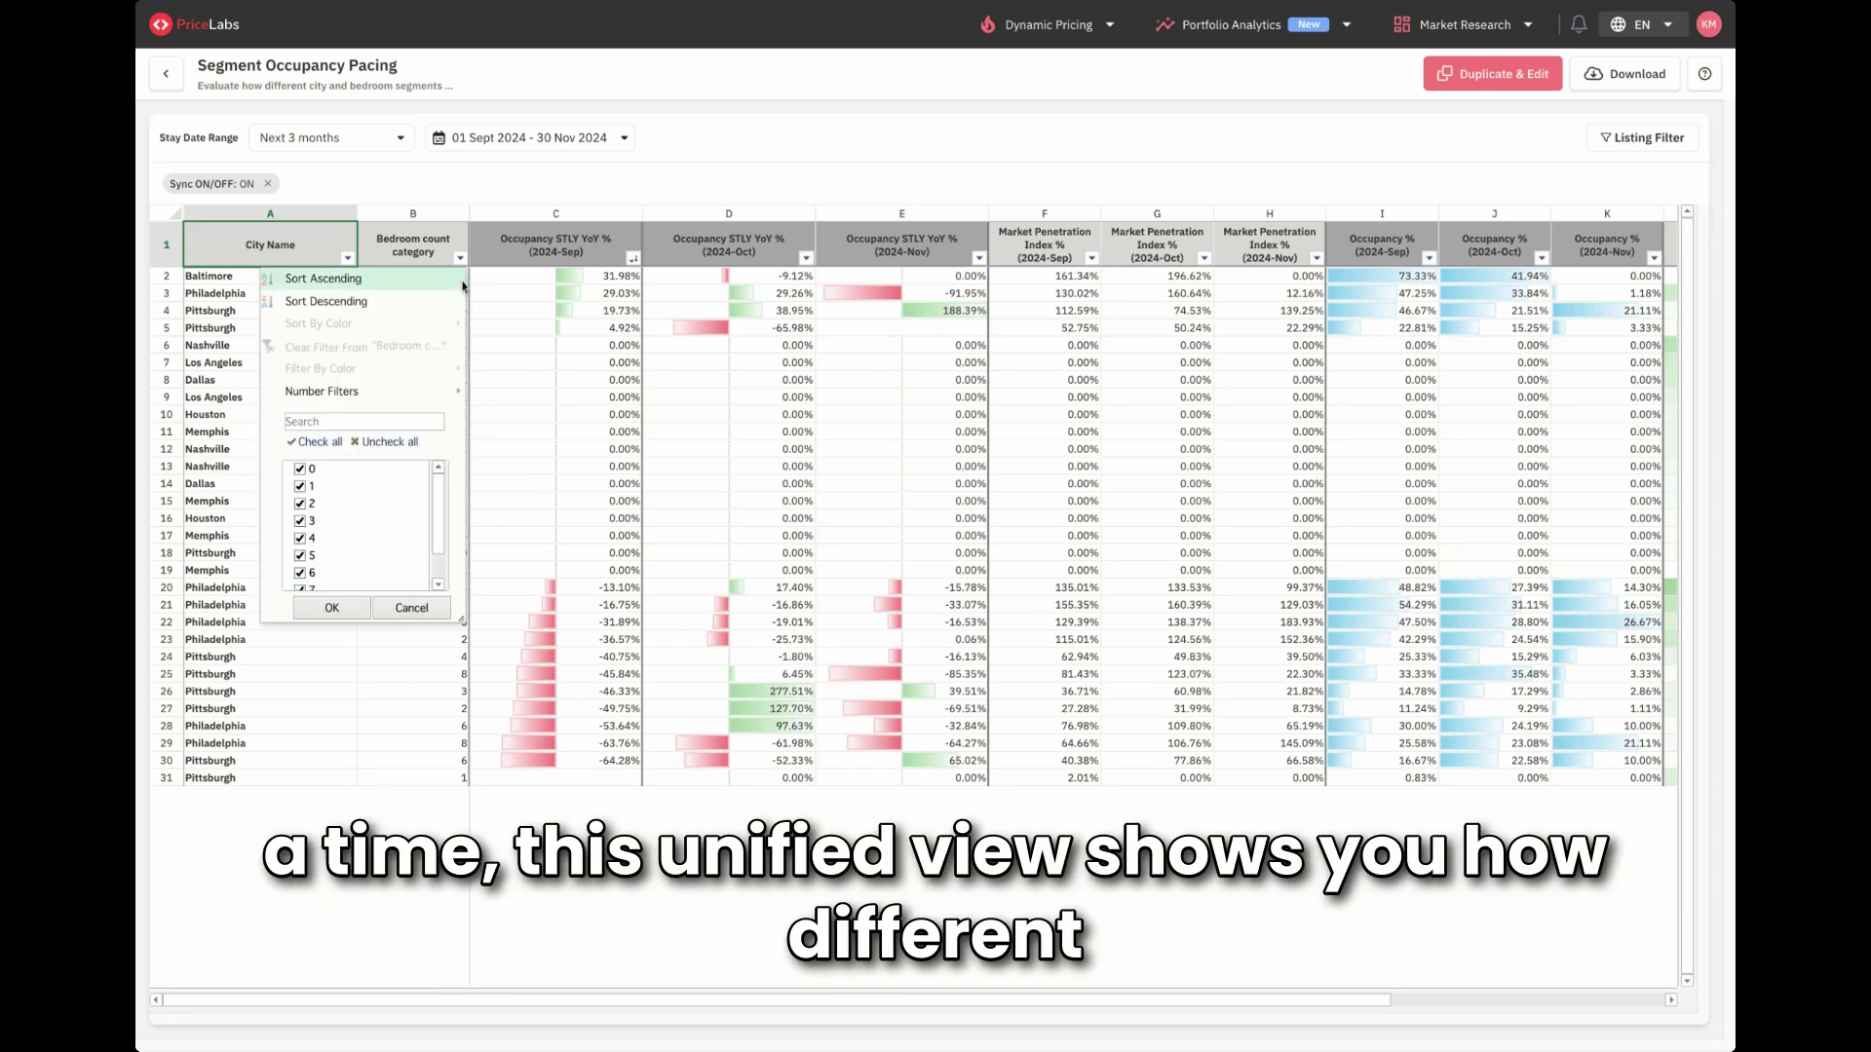
left_click(390, 442)
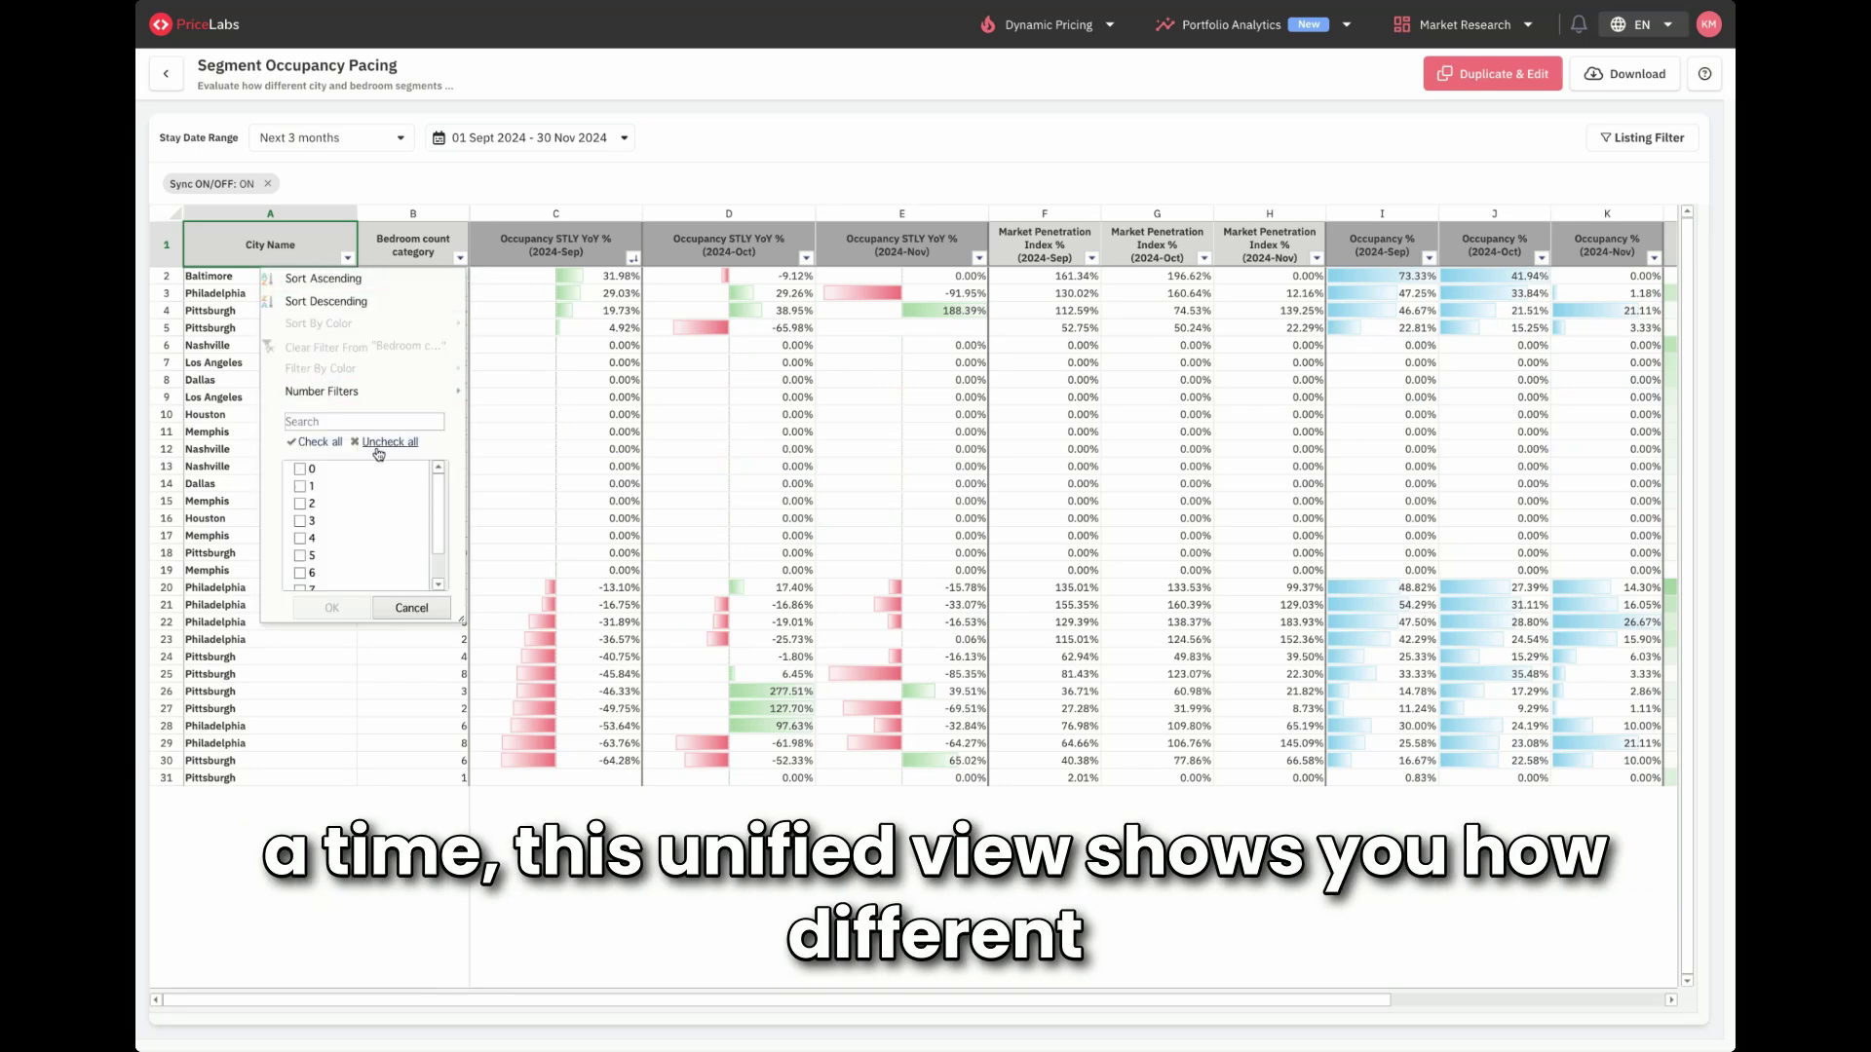
left_click(301, 504)
left_click(331, 608)
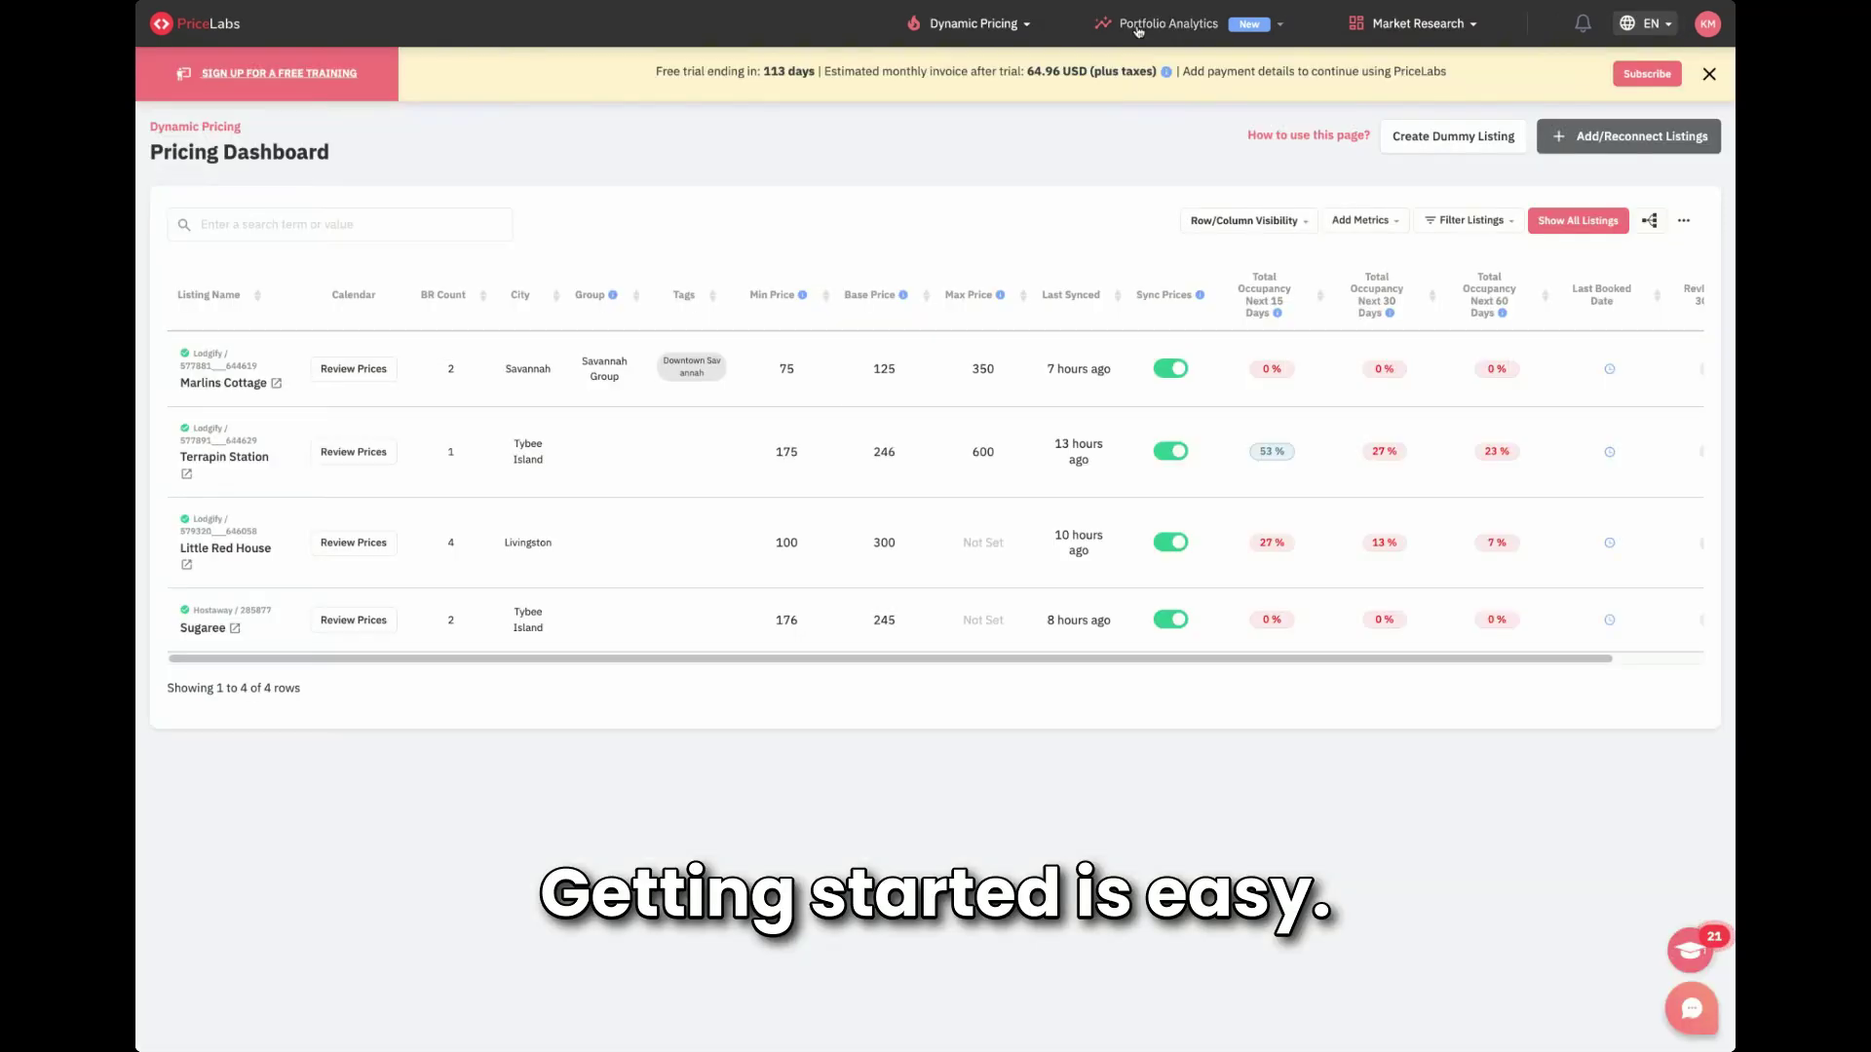
Step: Go to Report Builder from the Portfolio Analytics menu
left_click(1137, 27)
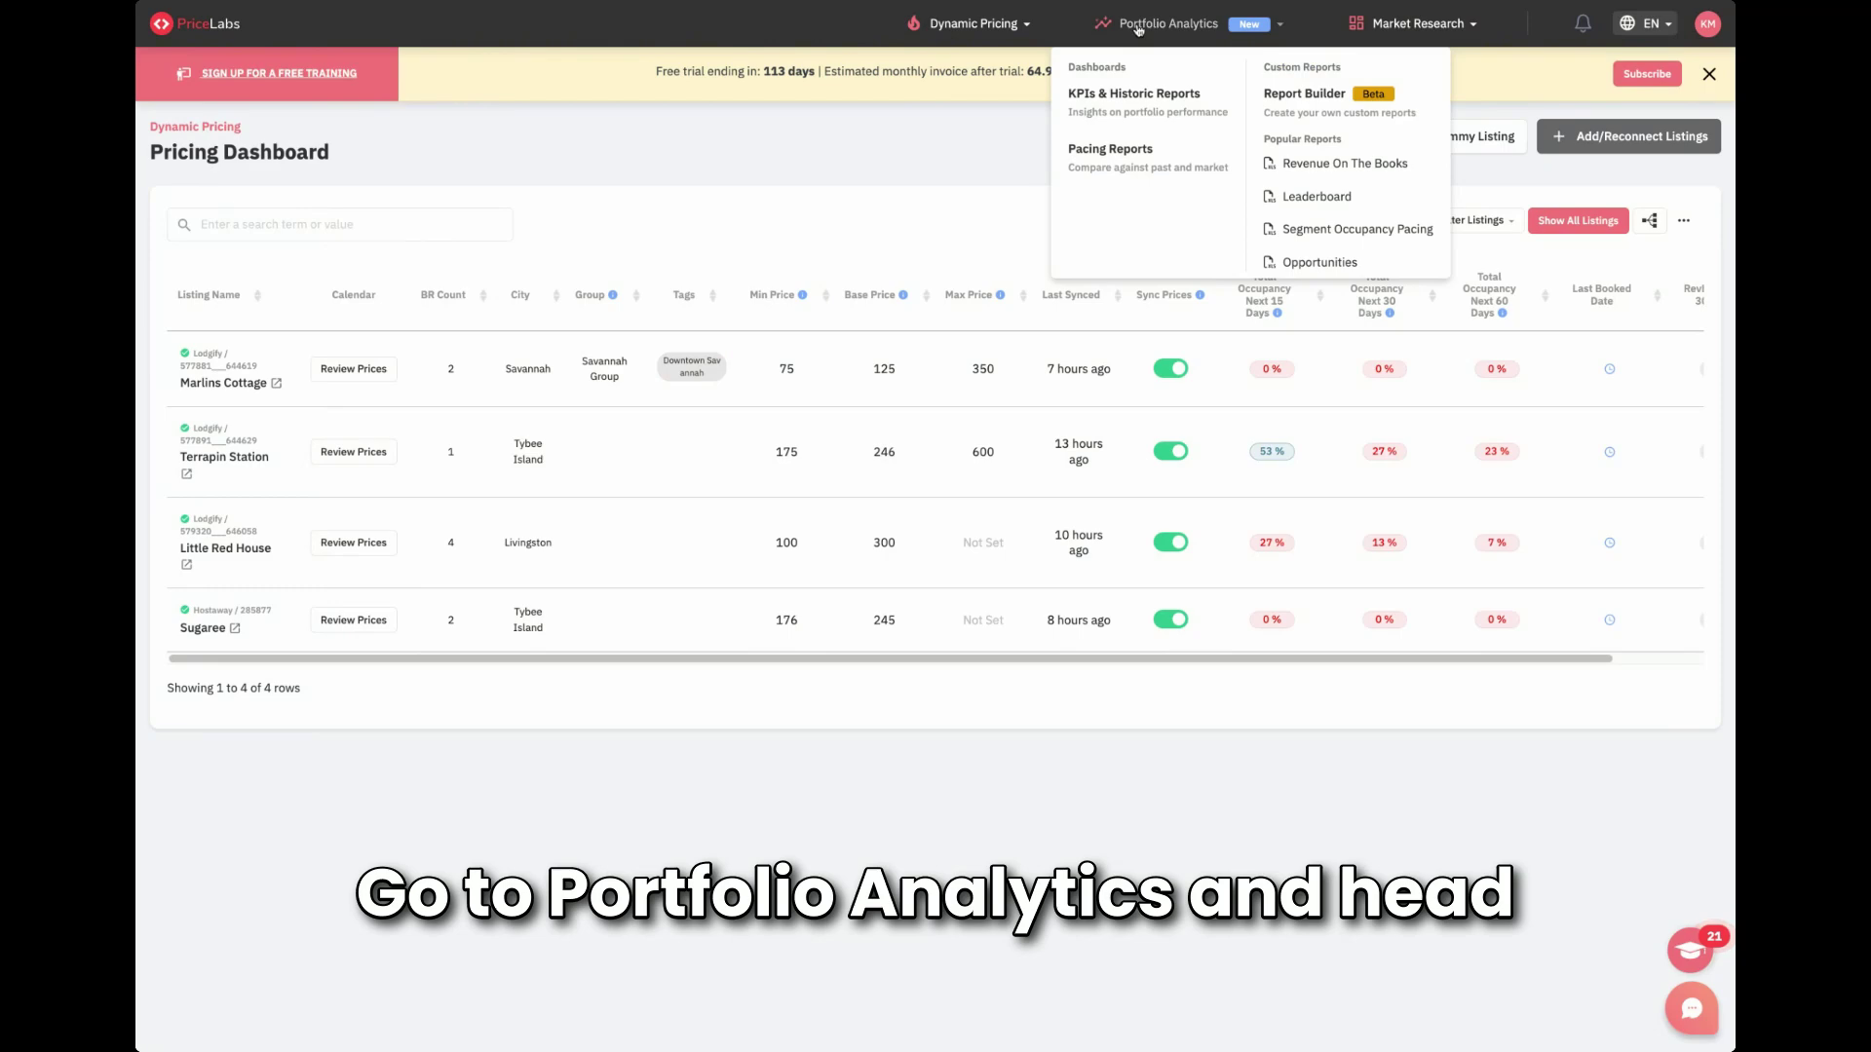
left_click(1293, 97)
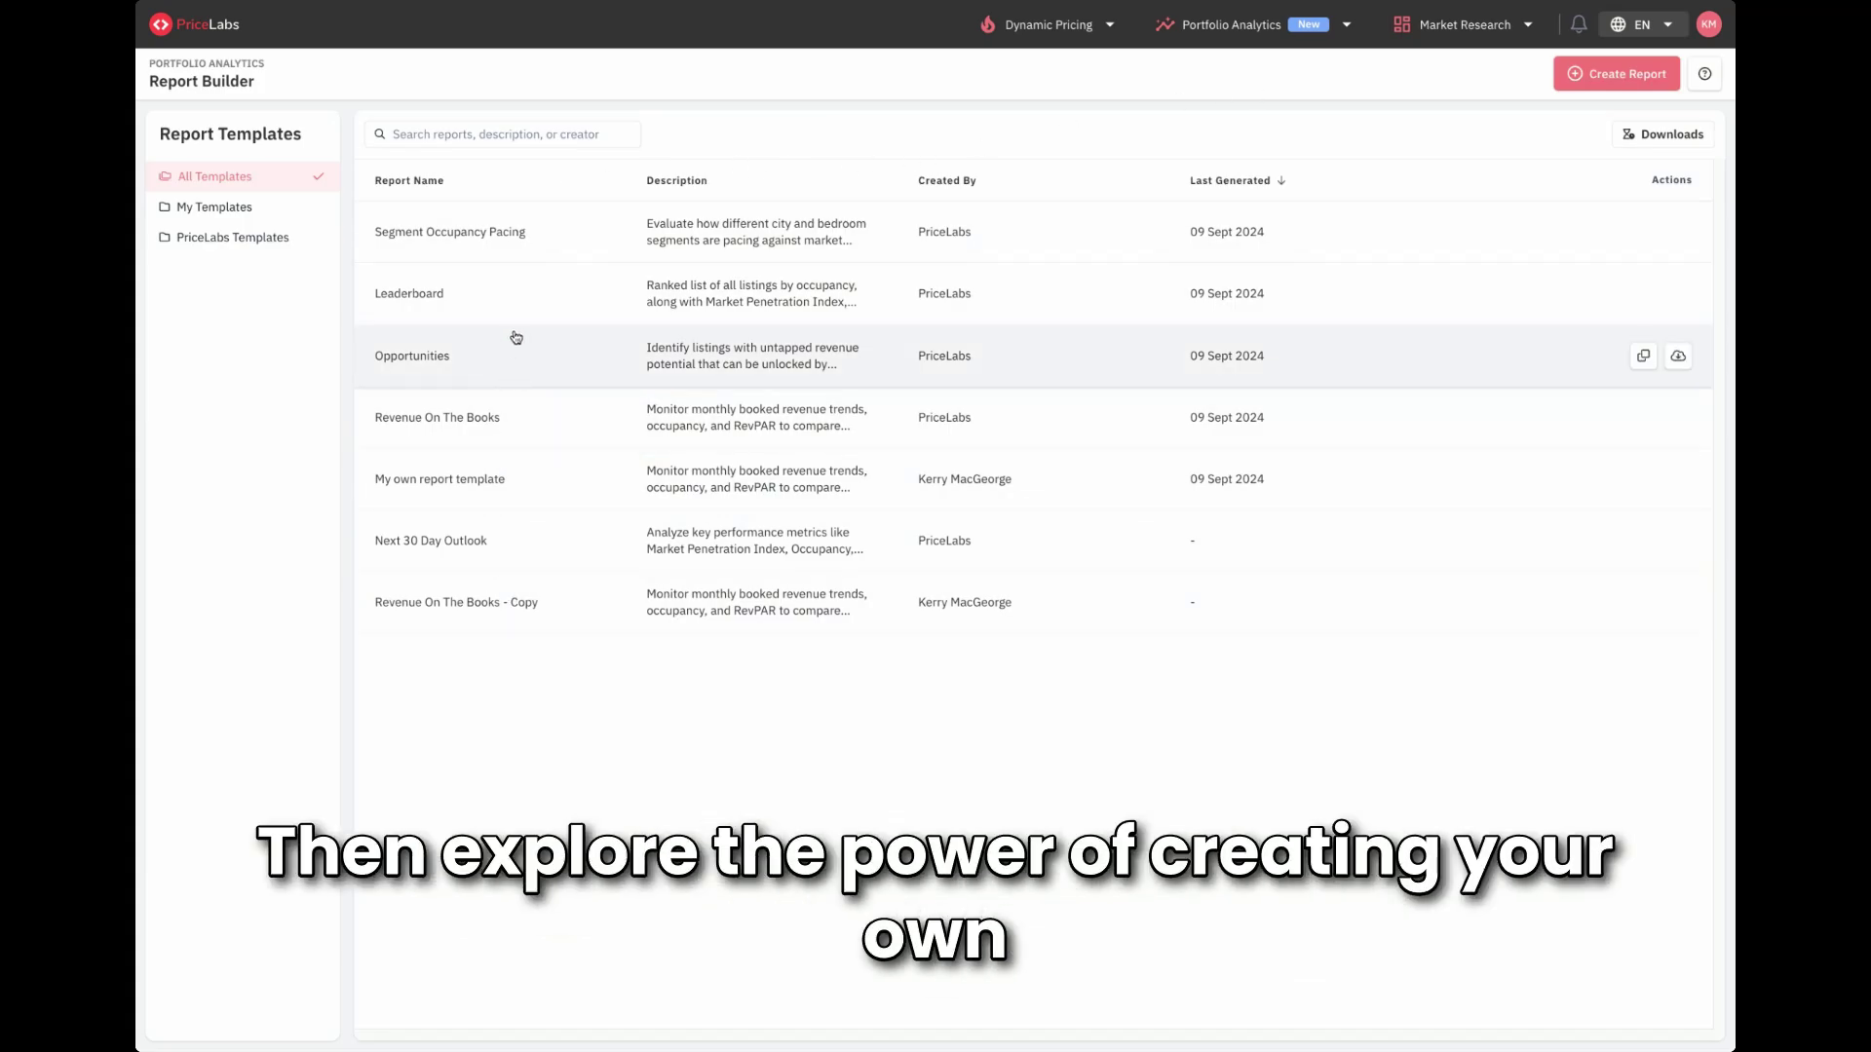
Step: Create a new custom report with Listings as the header rows
left_click(1617, 74)
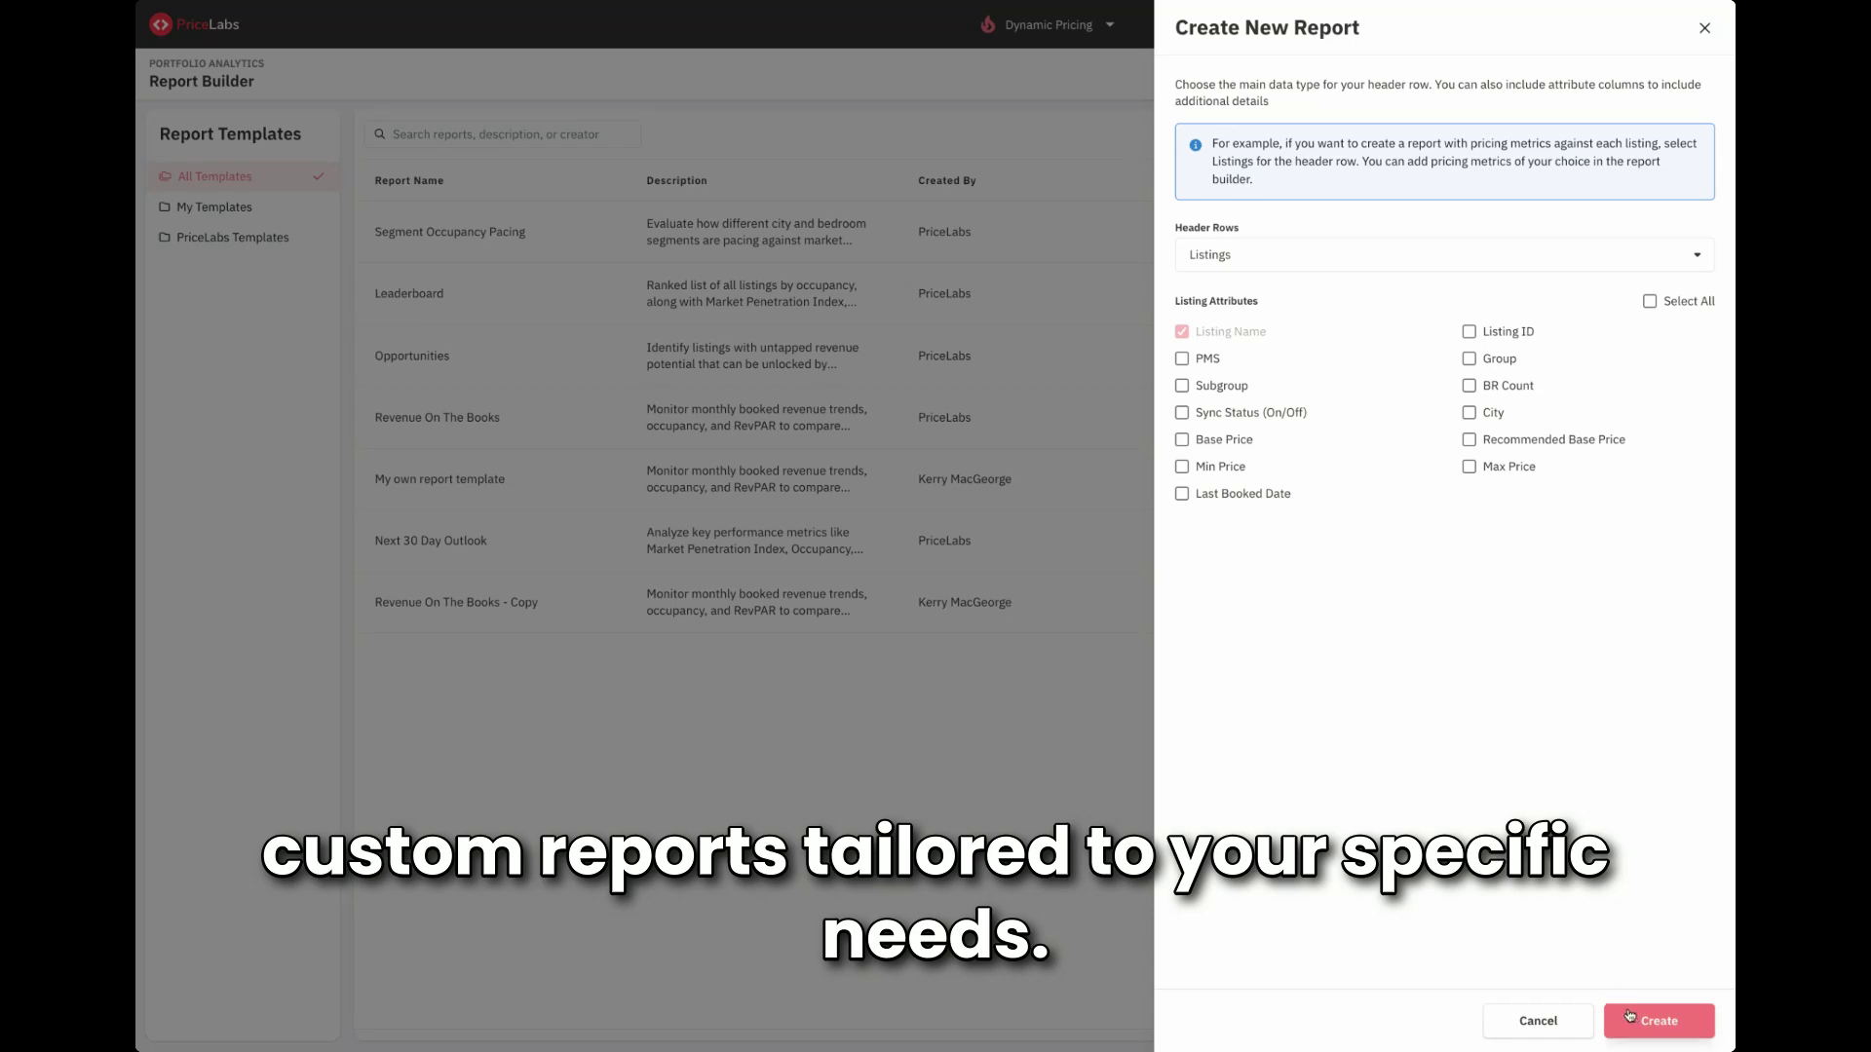
left_click(1631, 1015)
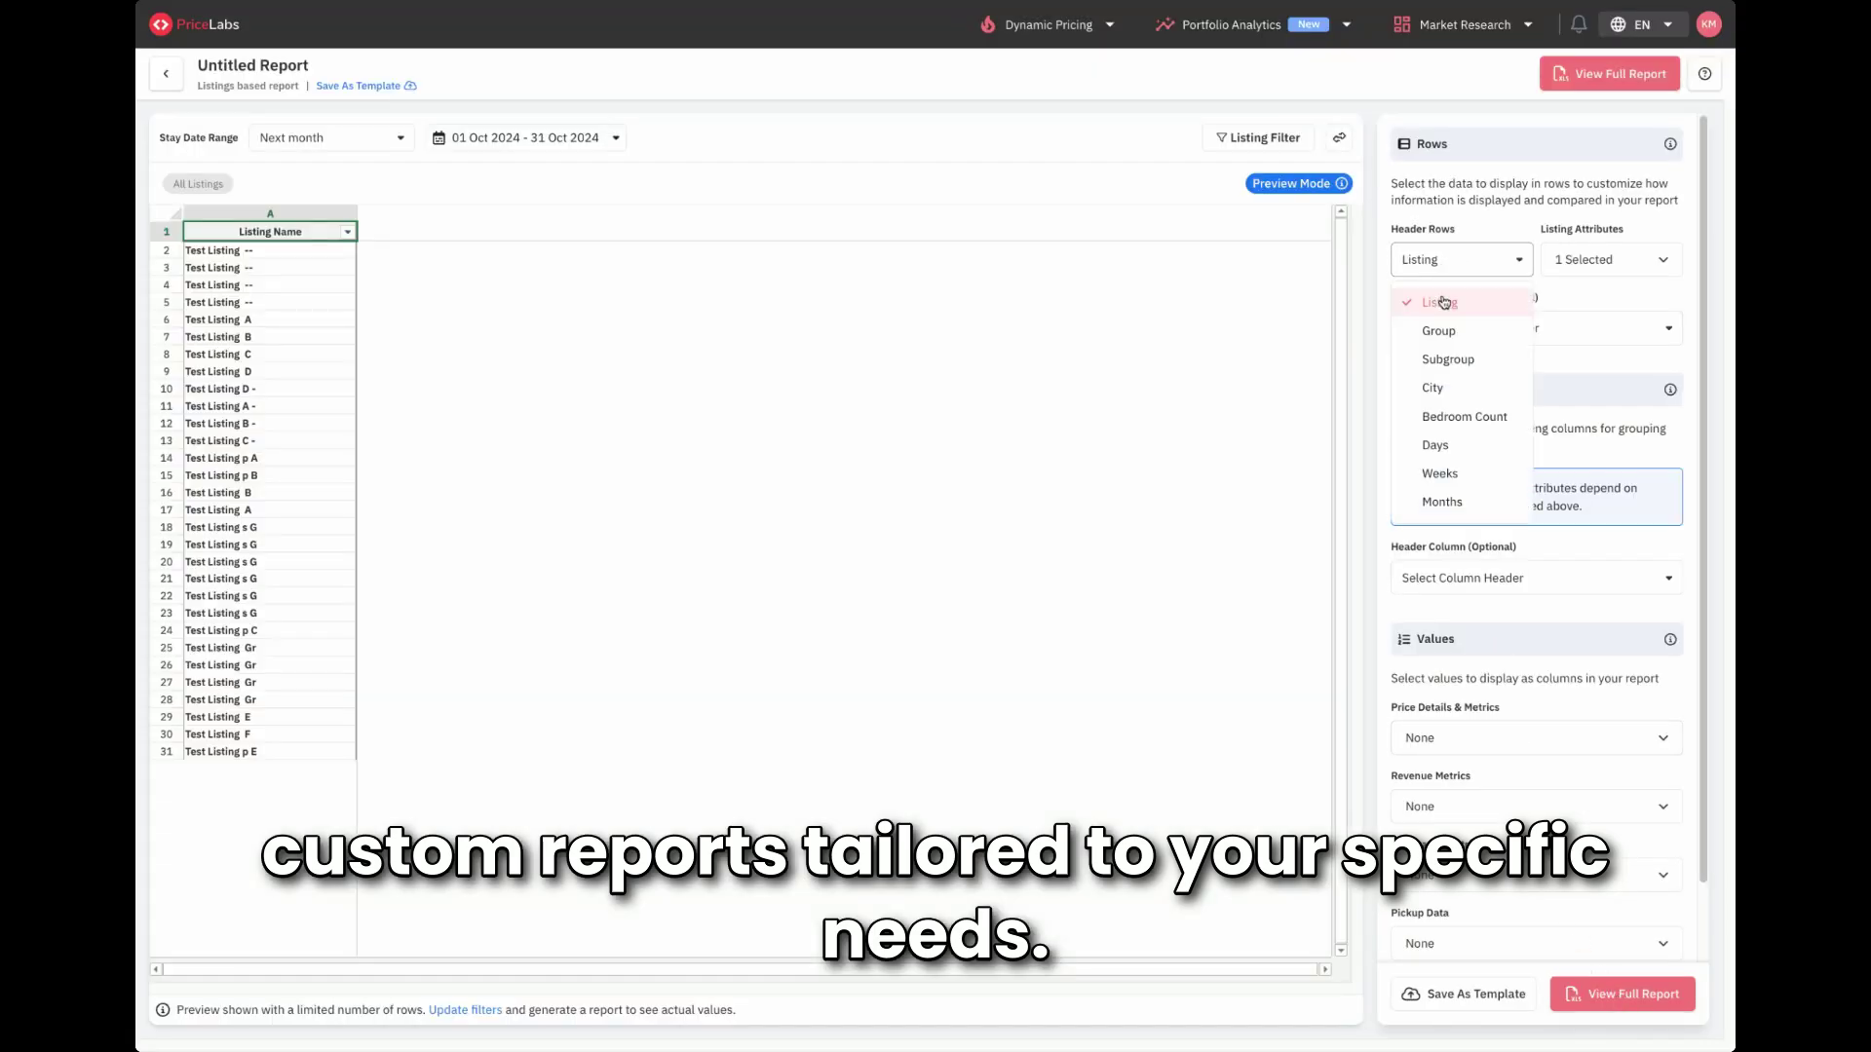